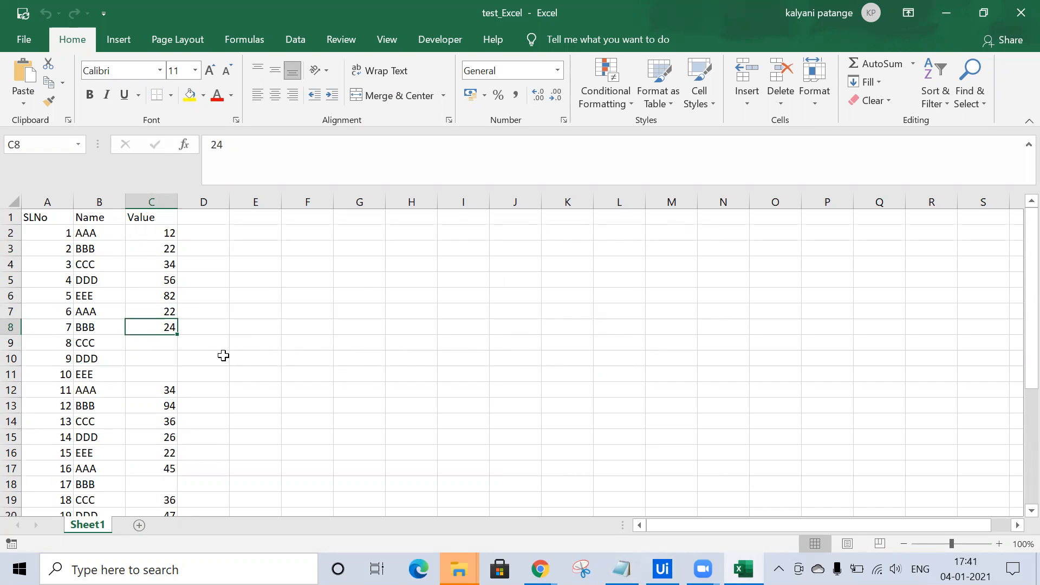
Step: Select all blank cells in the Value column's data using Go To Special with the Blanks option
{"action": "scroll", "coordinate": [144, 390], "scroll_direction": "down", "scroll_amount": 6}
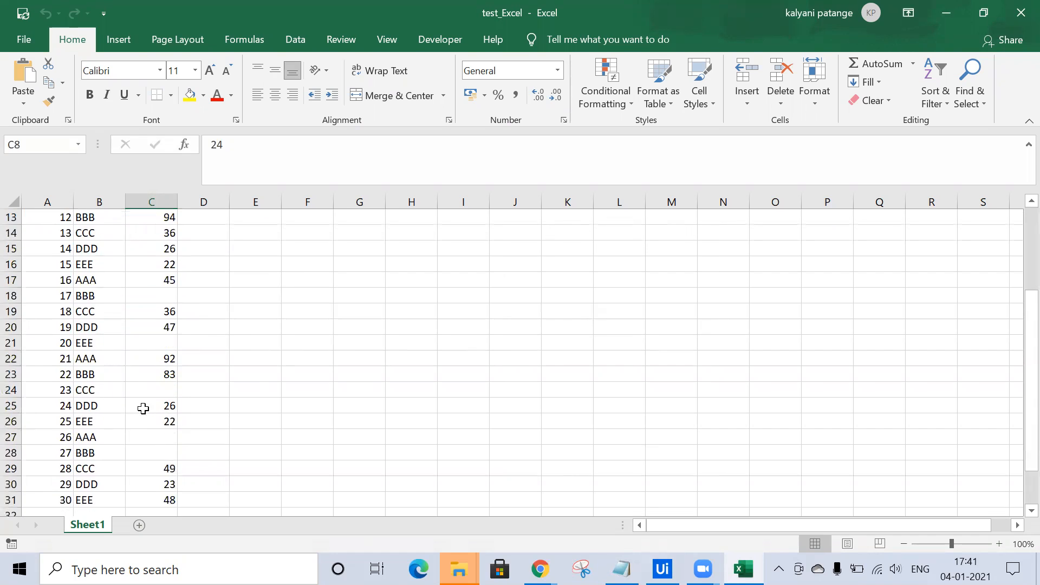
{"action": "scroll", "coordinate": [141, 428], "scroll_direction": "up", "scroll_amount": 3}
{"action": "scroll", "coordinate": [141, 429], "scroll_direction": "up", "scroll_amount": 3}
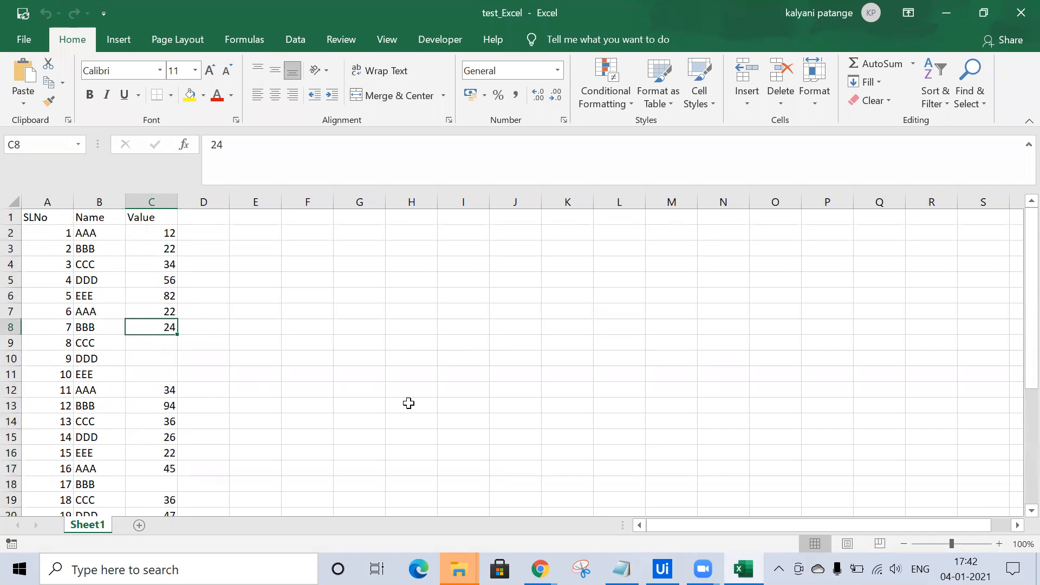
{"action": "key", "text": "ctrl+g"}
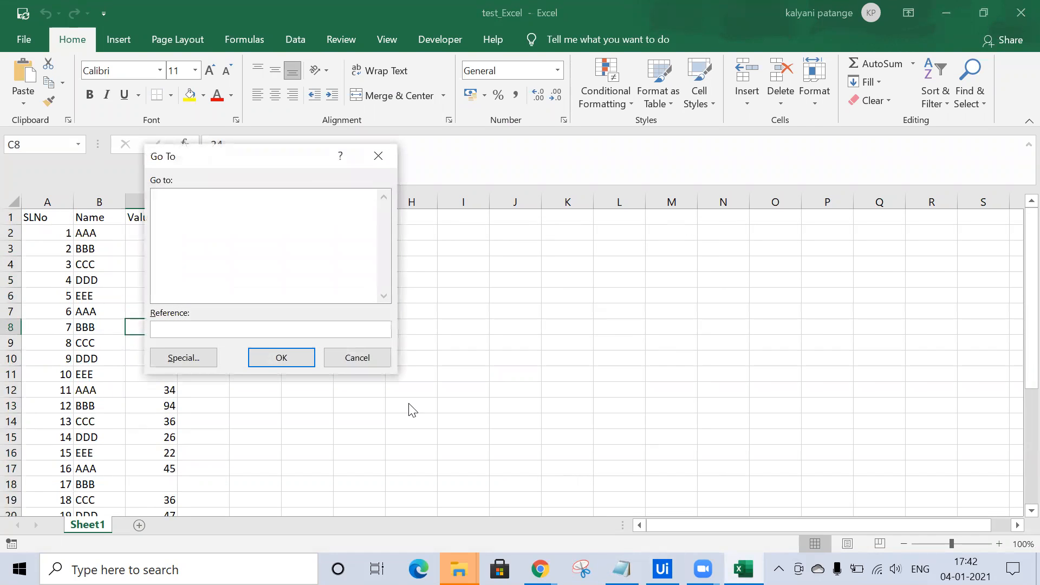
{"action": "left_click", "coordinate": [194, 358]}
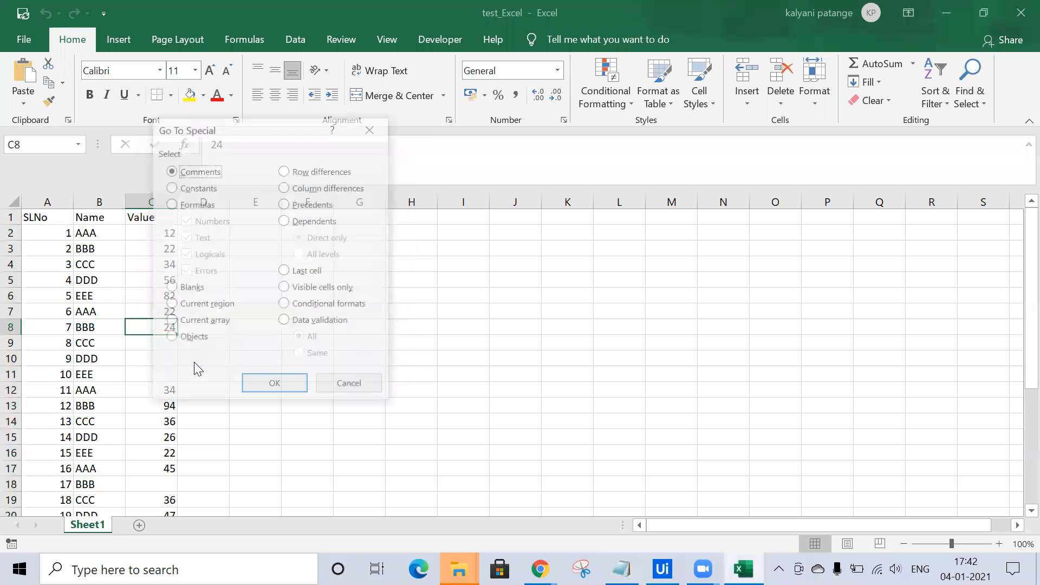
{"action": "left_click", "coordinate": [183, 291]}
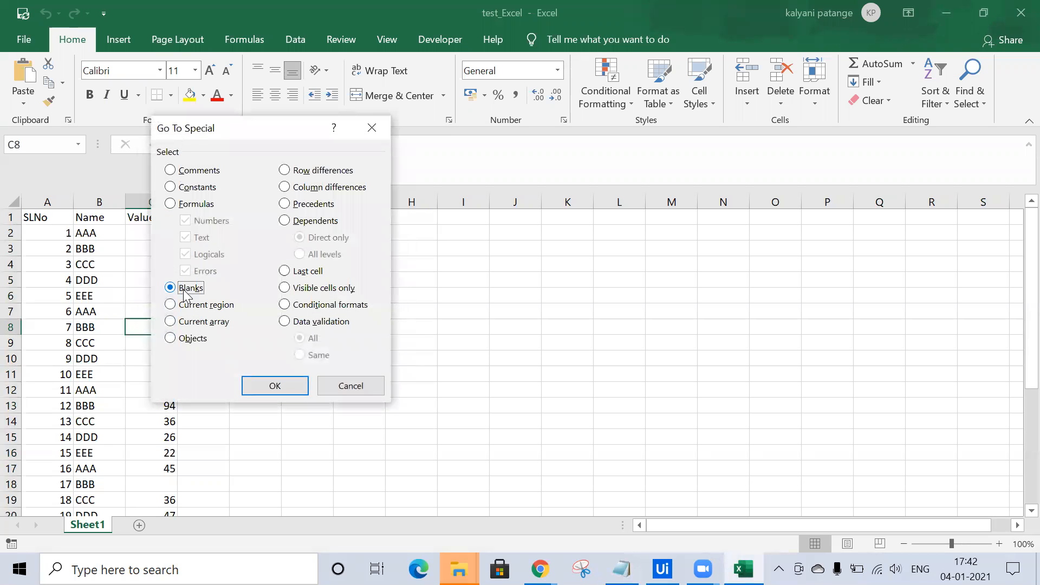
{"action": "left_click", "coordinate": [272, 387]}
{"action": "scroll", "coordinate": [267, 401], "scroll_direction": "down", "scroll_amount": 6}
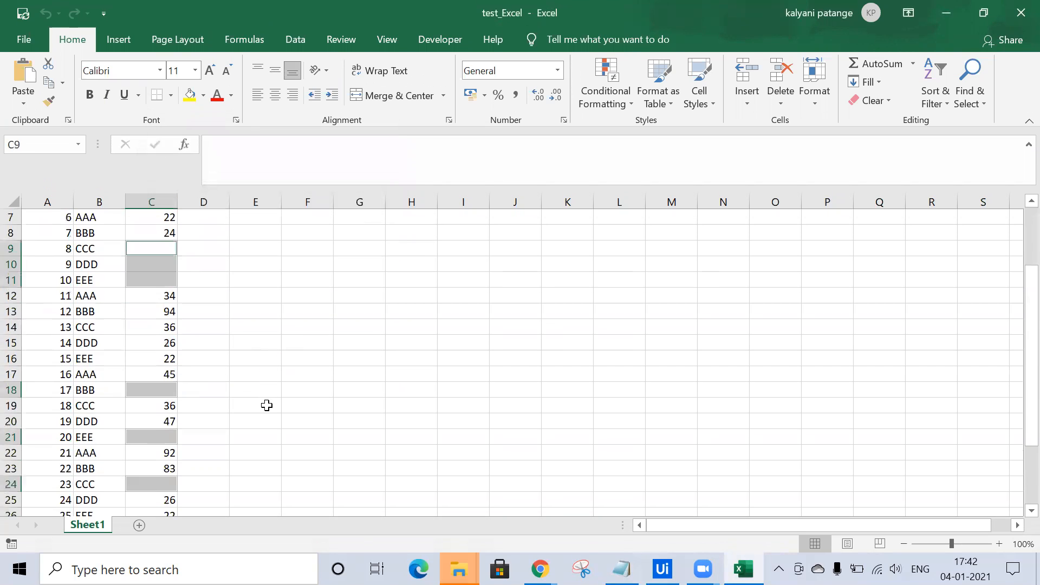
{"action": "scroll", "coordinate": [267, 419], "scroll_direction": "up", "scroll_amount": 5}
{"action": "scroll", "coordinate": [267, 420], "scroll_direction": "up", "scroll_amount": 1}
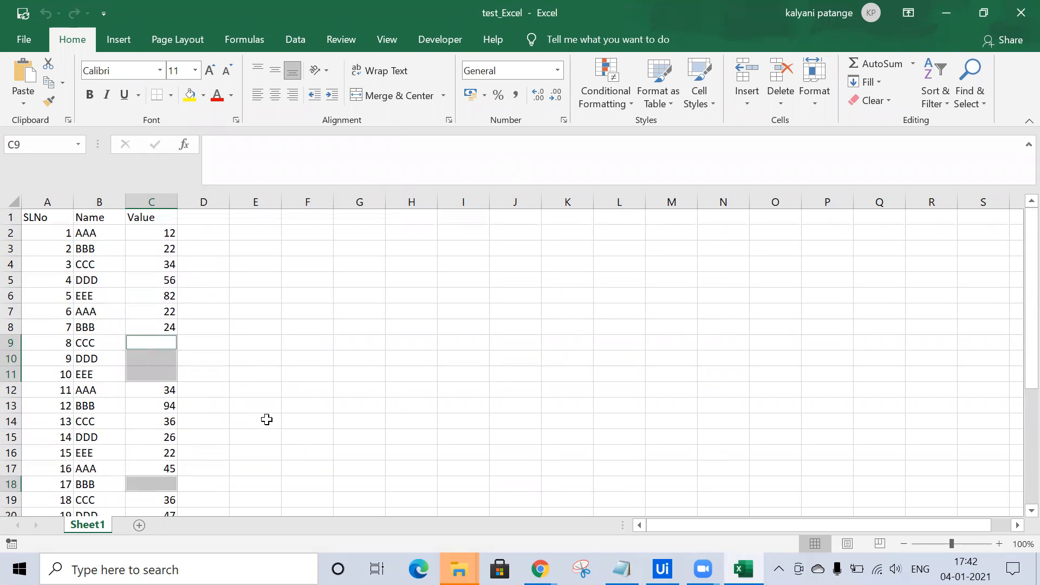
Step: Fill every selected blank cell with the value directly above it, using the formula =C8 entered from C9
{"action": "type", "text": "="}
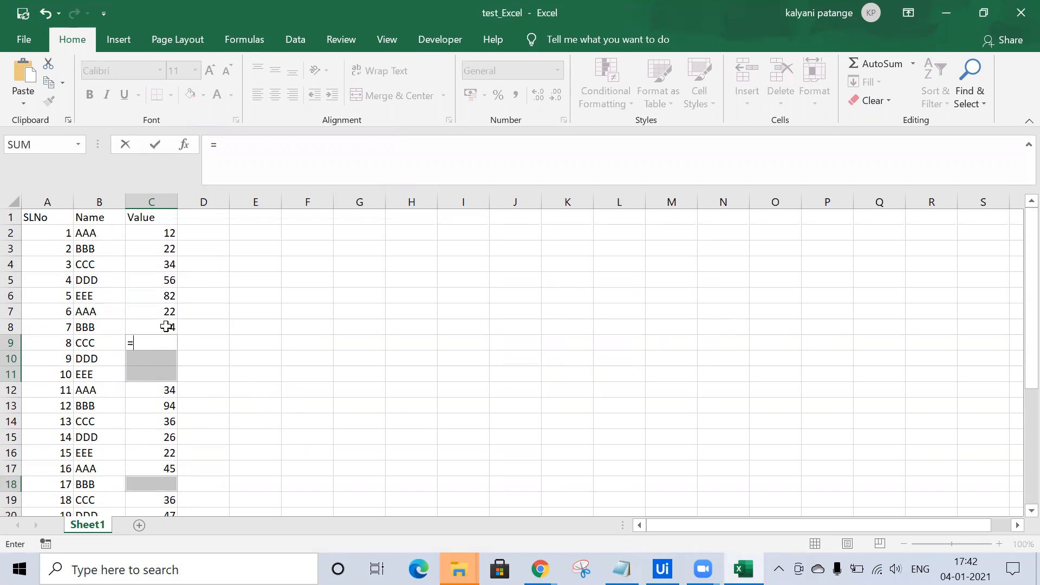
{"action": "left_click", "coordinate": [165, 328]}
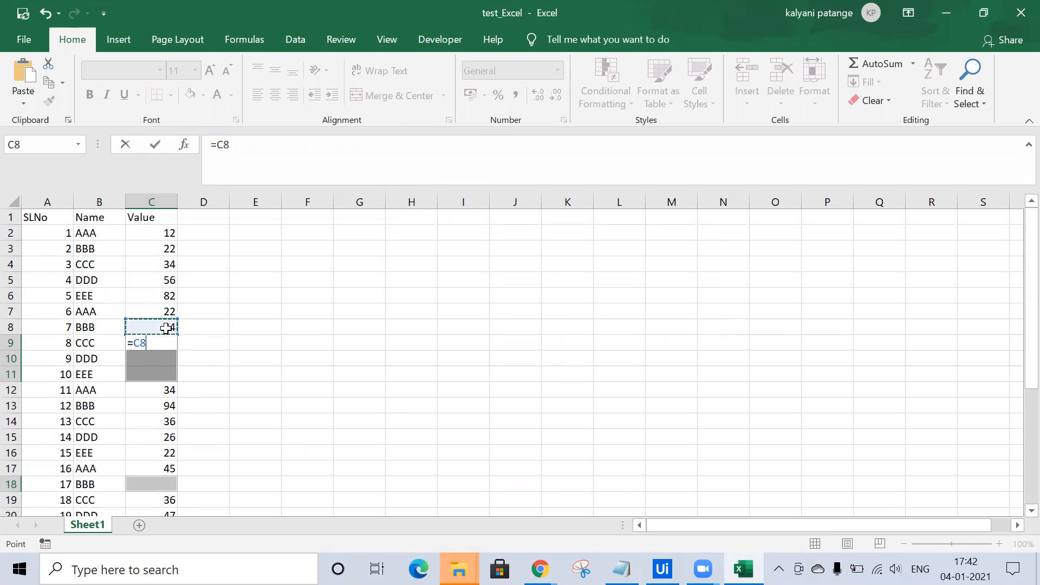
{"action": "key", "text": "ctrl+Return"}
{"action": "scroll", "coordinate": [147, 412], "scroll_direction": "down", "scroll_amount": 2}
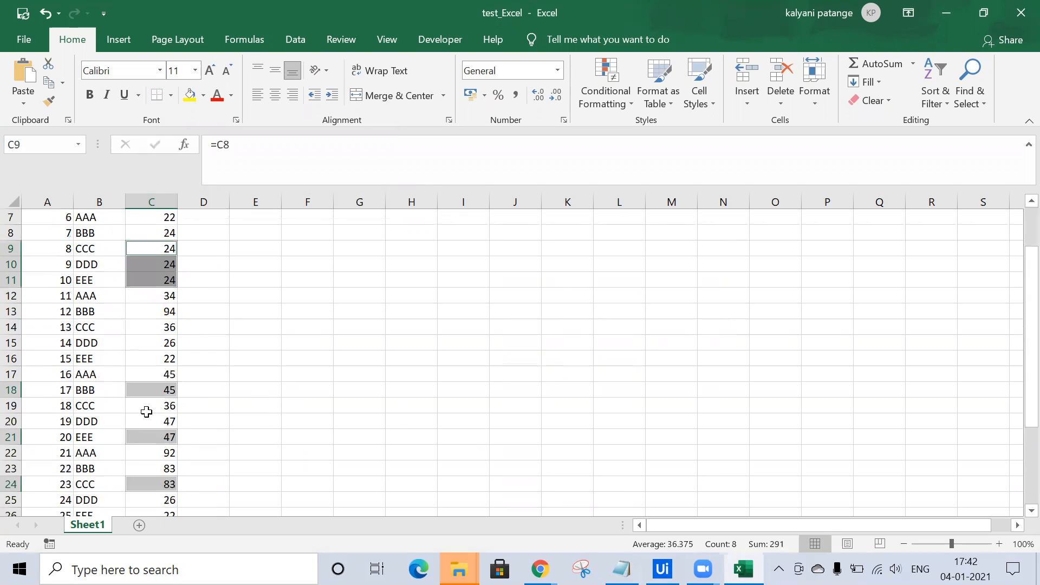
{"action": "scroll", "coordinate": [146, 411], "scroll_direction": "down", "scroll_amount": 2}
{"action": "scroll", "coordinate": [148, 434], "scroll_direction": "down", "scroll_amount": 3}
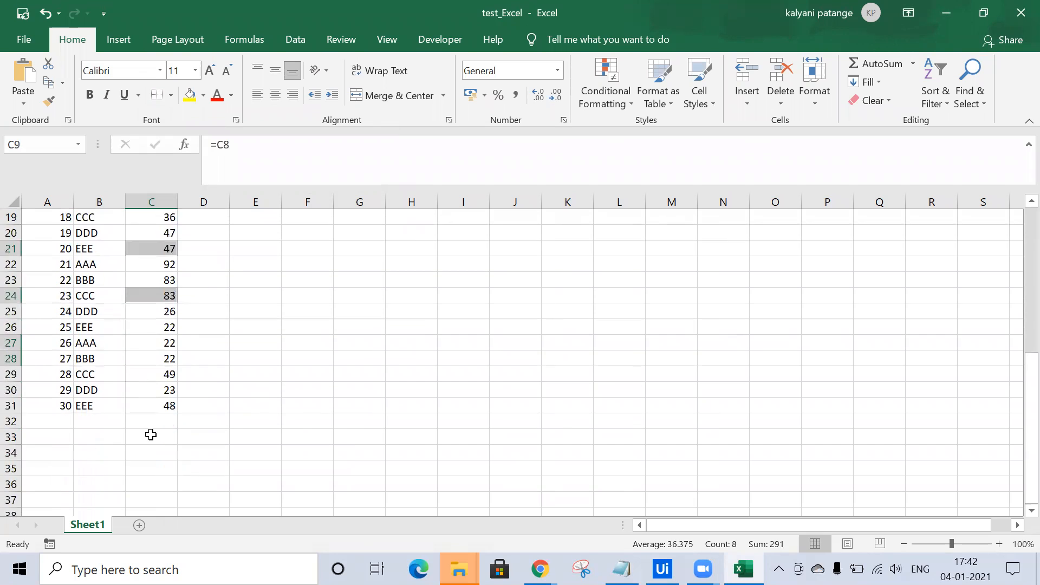
{"action": "scroll", "coordinate": [151, 435], "scroll_direction": "up", "scroll_amount": 7}
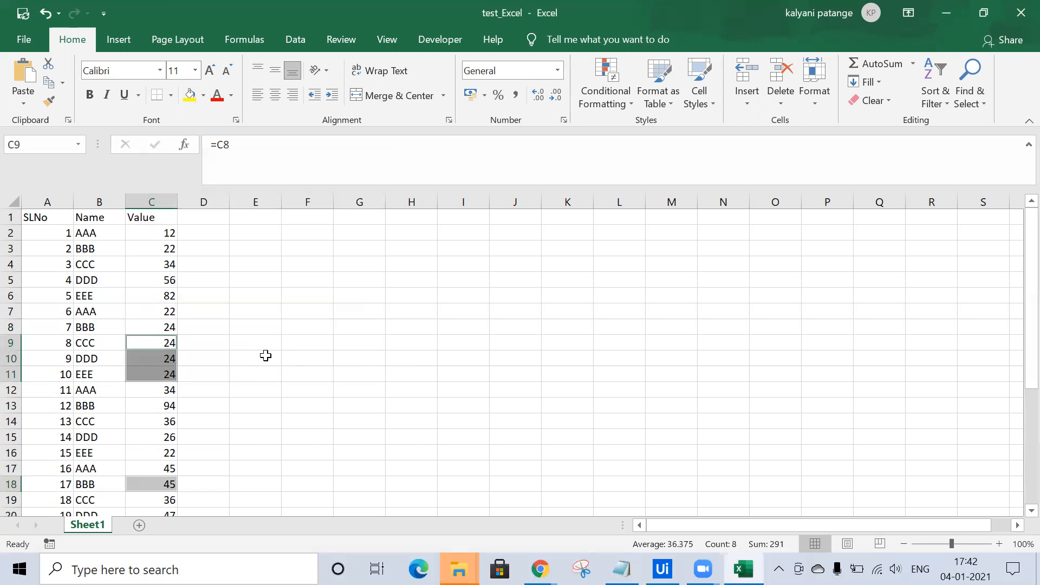
{"action": "scroll", "coordinate": [265, 355], "scroll_direction": "down", "scroll_amount": 3}
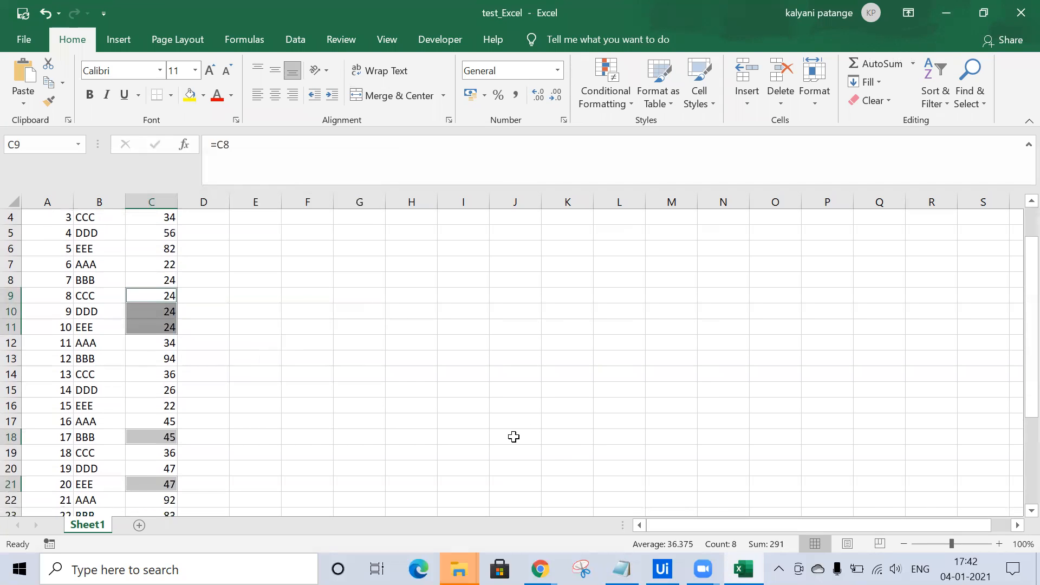
{"action": "scroll", "coordinate": [430, 409], "scroll_direction": "up", "scroll_amount": 3}
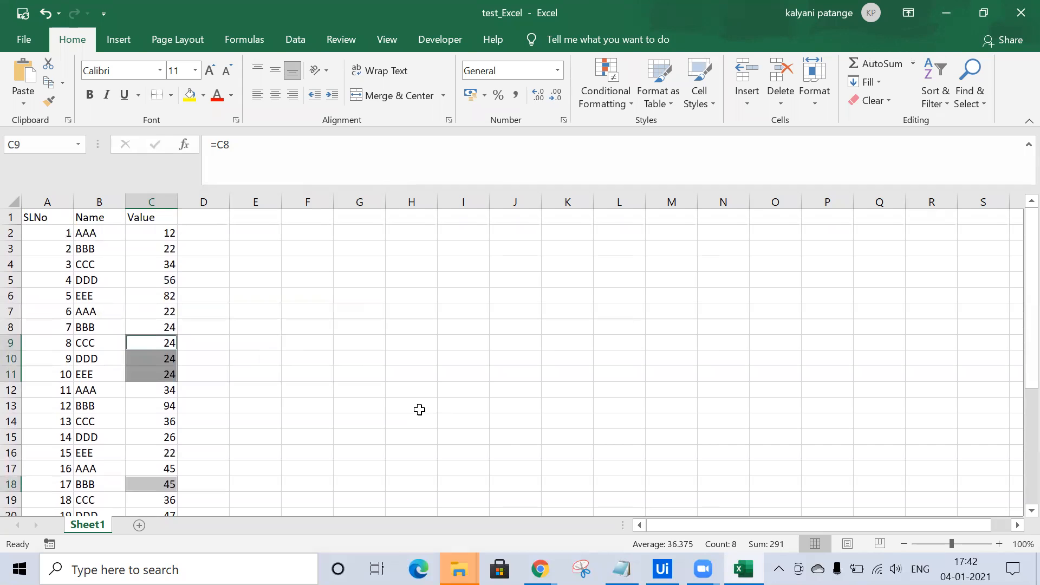
{"action": "left_click", "coordinate": [419, 410]}
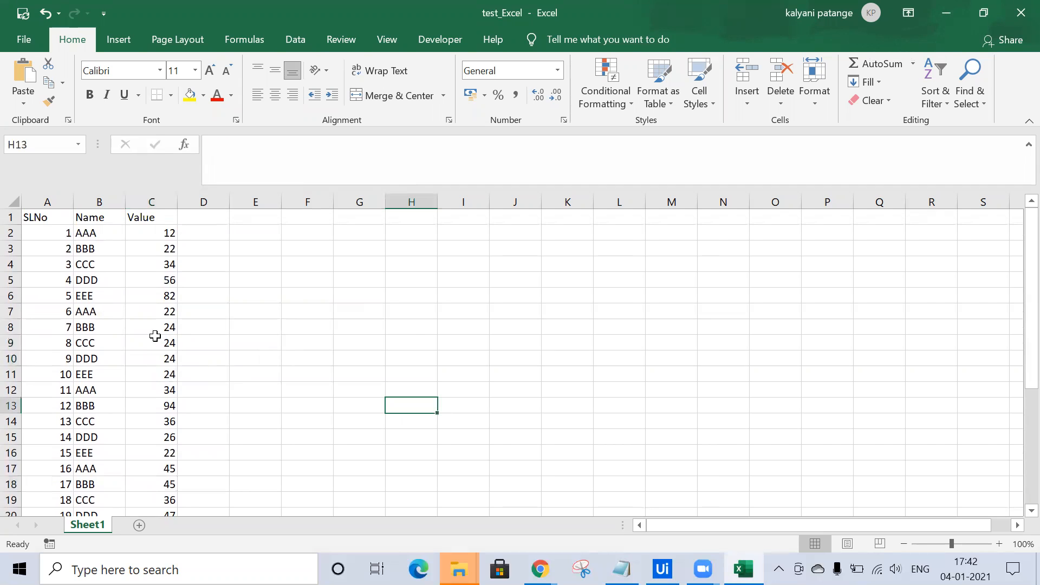
Step: Clear the contents of cells C8 through C11 in the Value column
{"action": "left_click_drag", "start_coordinate": [154, 329], "coordinate": [156, 353]}
{"action": "key", "text": "Delete"}
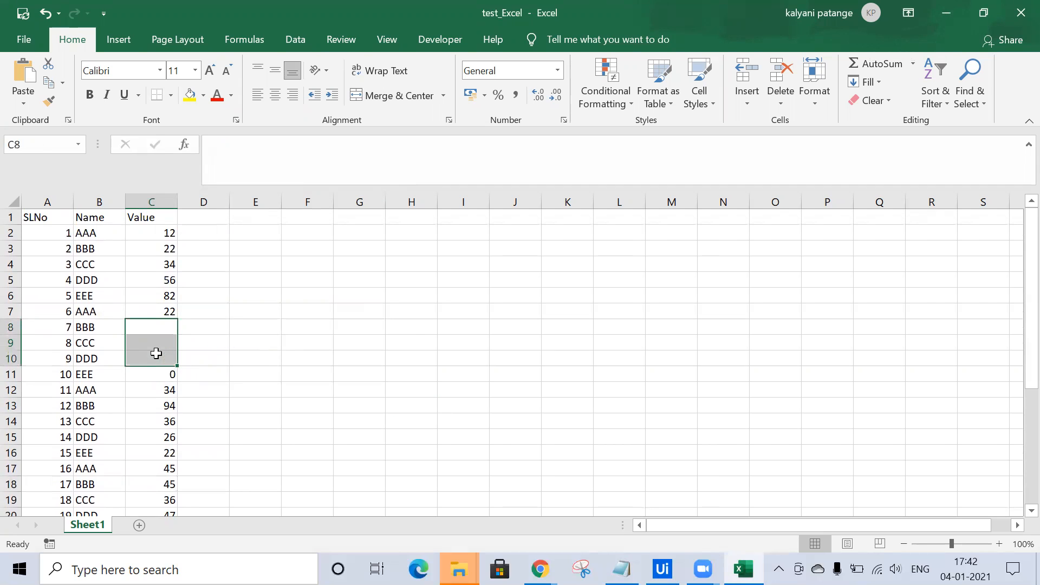
{"action": "scroll", "coordinate": [156, 353], "scroll_direction": "down", "scroll_amount": 2}
{"action": "left_click", "coordinate": [159, 281]}
{"action": "key", "text": "Delete"}
Step: Delete the formula in cell C21 so that the cell is empty
{"action": "scroll", "coordinate": [158, 290], "scroll_direction": "down", "scroll_amount": 1}
{"action": "left_click", "coordinate": [146, 390]}
{"action": "type", "text": "=C20"}
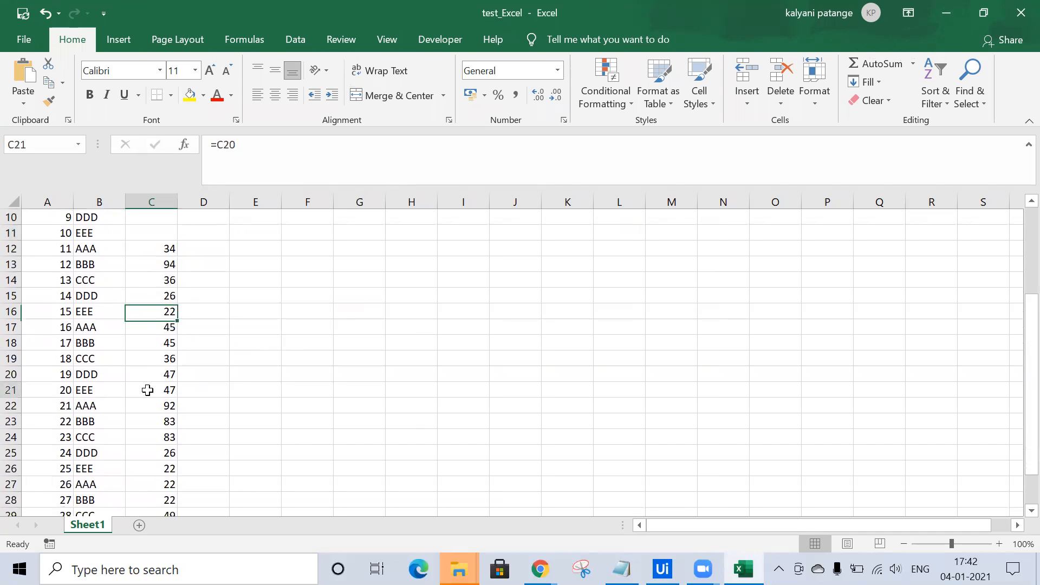
{"action": "key", "text": "BackSpace"}
{"action": "key", "text": "BackSpace"}
{"action": "key", "text": "BackSpace"}
{"action": "key", "text": "BackSpace"}
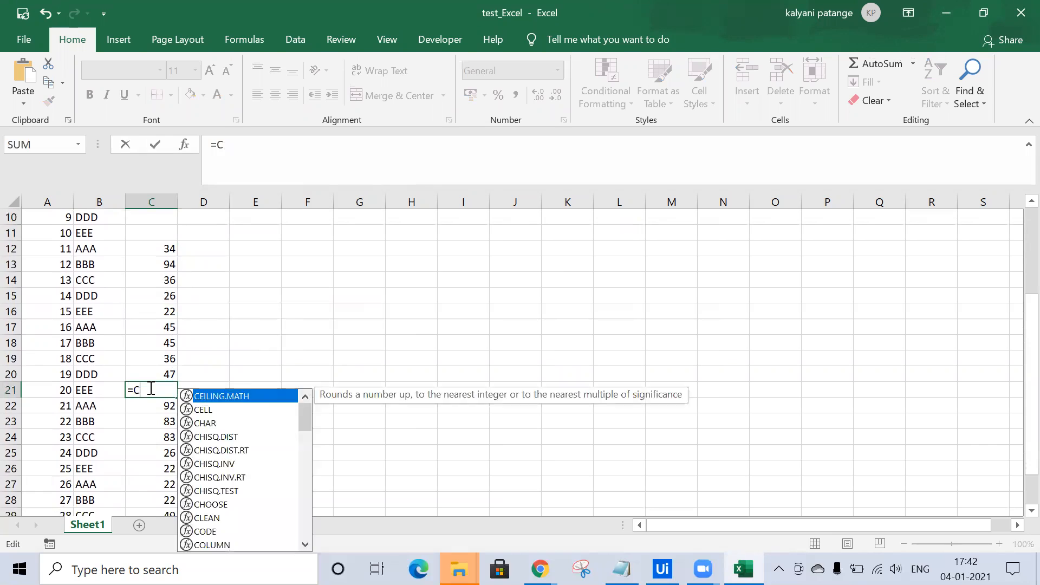
Step: Clear the contents of cells C26 through C28 in the Value column
{"action": "scroll", "coordinate": [155, 412], "scroll_direction": "down", "scroll_amount": 2}
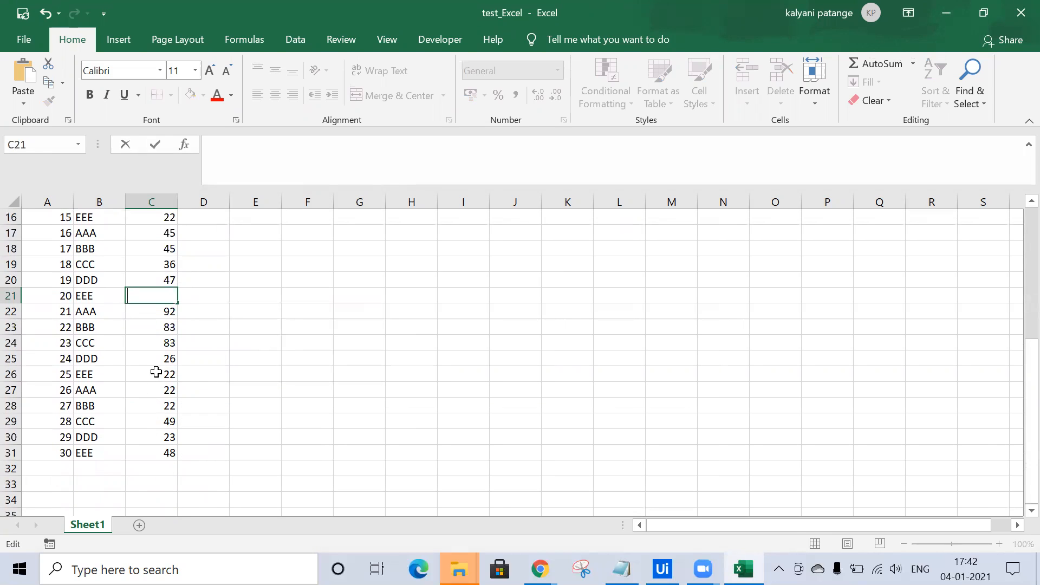
{"action": "left_click_drag", "start_coordinate": [155, 372], "coordinate": [156, 388]}
{"action": "key", "text": "Delete"}
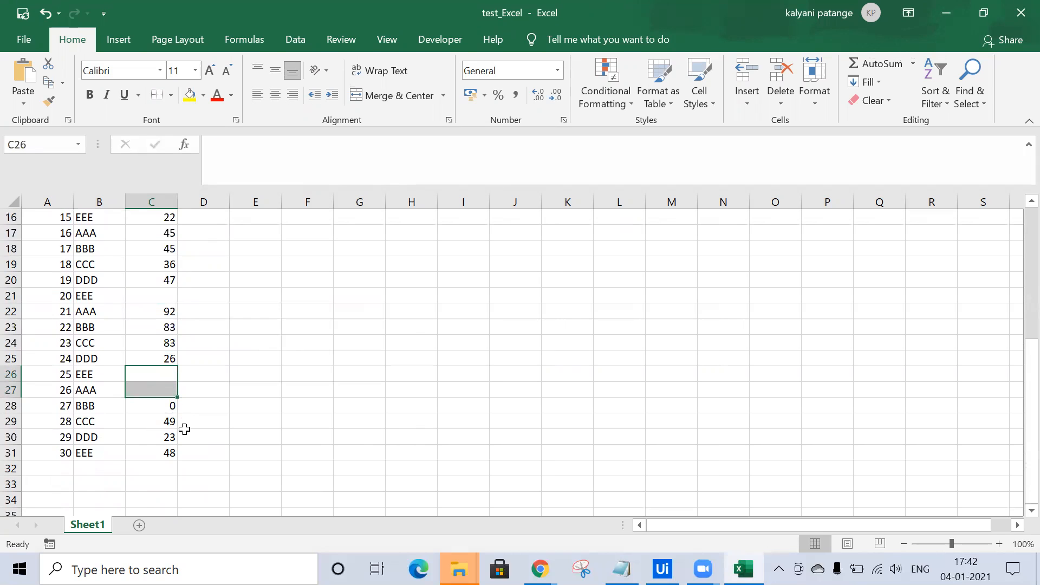
{"action": "left_click", "coordinate": [154, 405]}
{"action": "key", "text": "Delete"}
{"action": "left_click", "coordinate": [374, 279]}
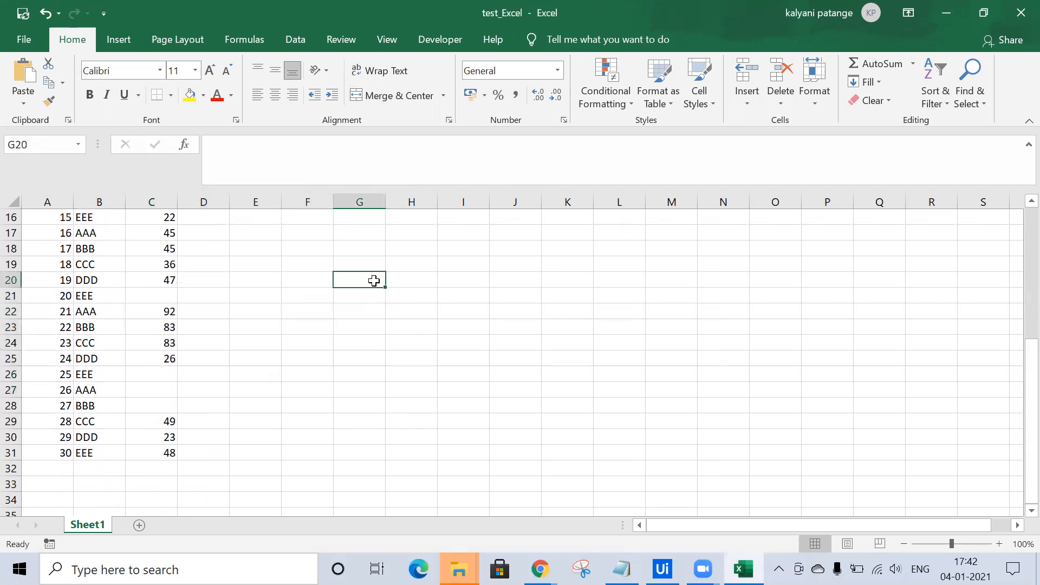
{"action": "scroll", "coordinate": [375, 324], "scroll_direction": "up", "scroll_amount": 5}
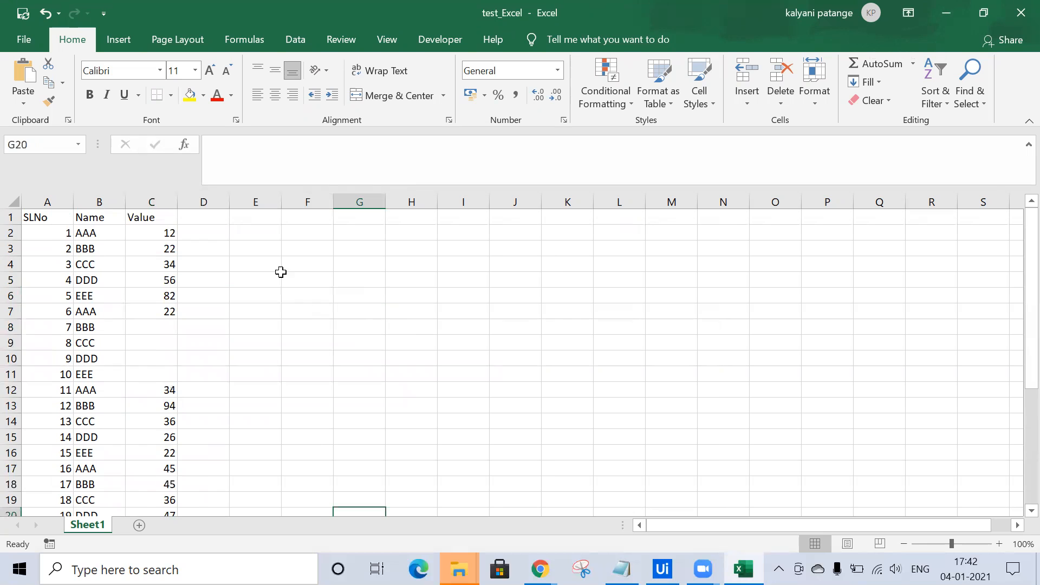
Step: Set up saving a copy of the workbook to the Desktop as an Excel Macro-Enabled Workbook
{"action": "left_click", "coordinate": [23, 43]}
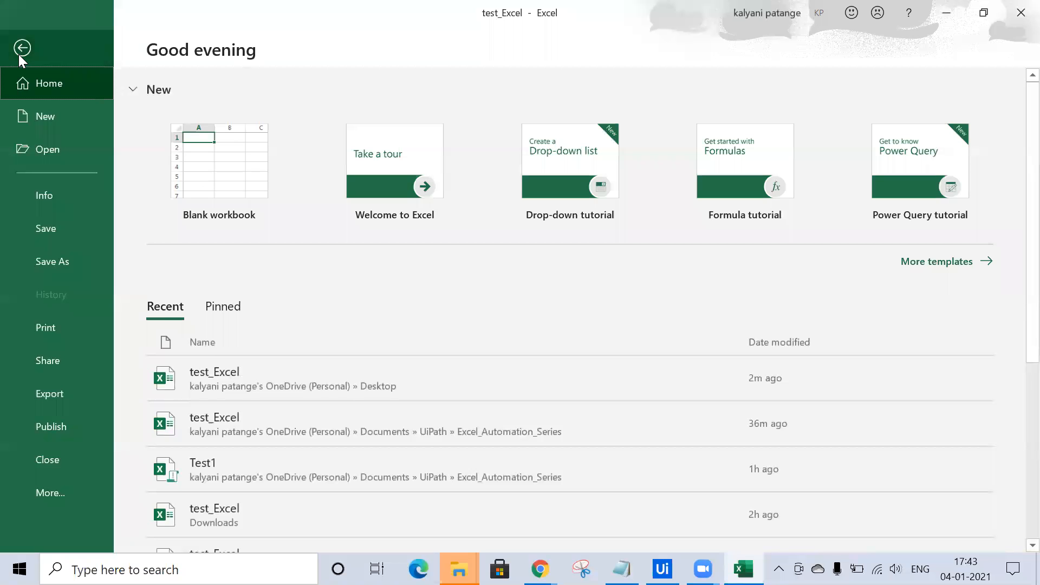
{"action": "left_click", "coordinate": [60, 262]}
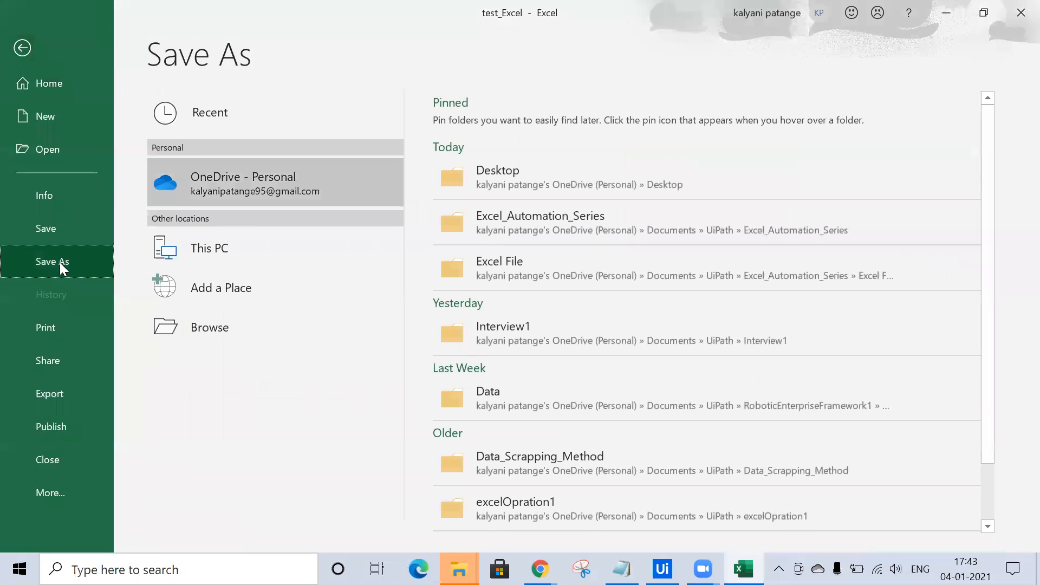
{"action": "left_click", "coordinate": [240, 320]}
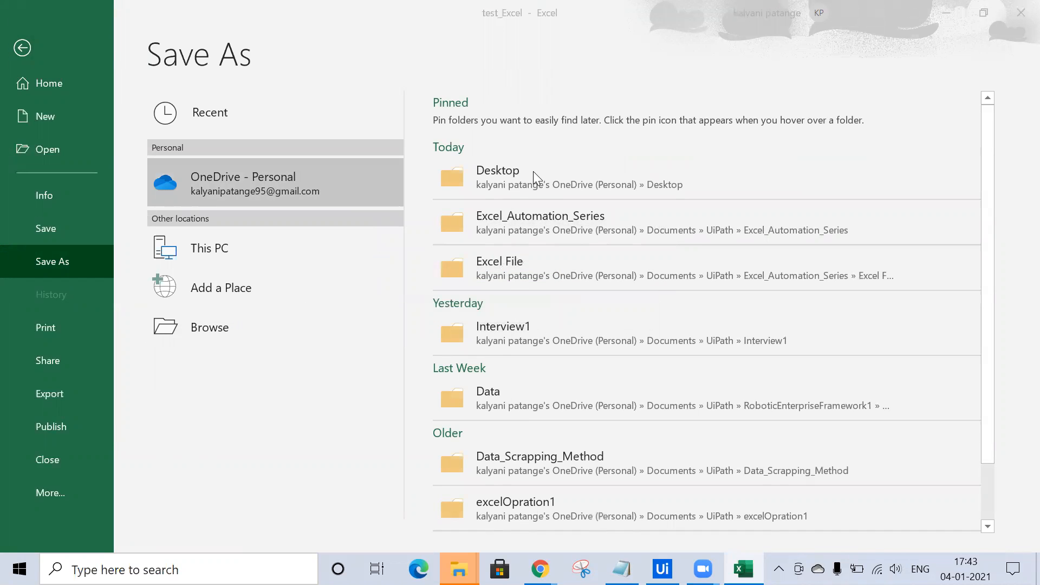
{"action": "left_click", "coordinate": [76, 128]}
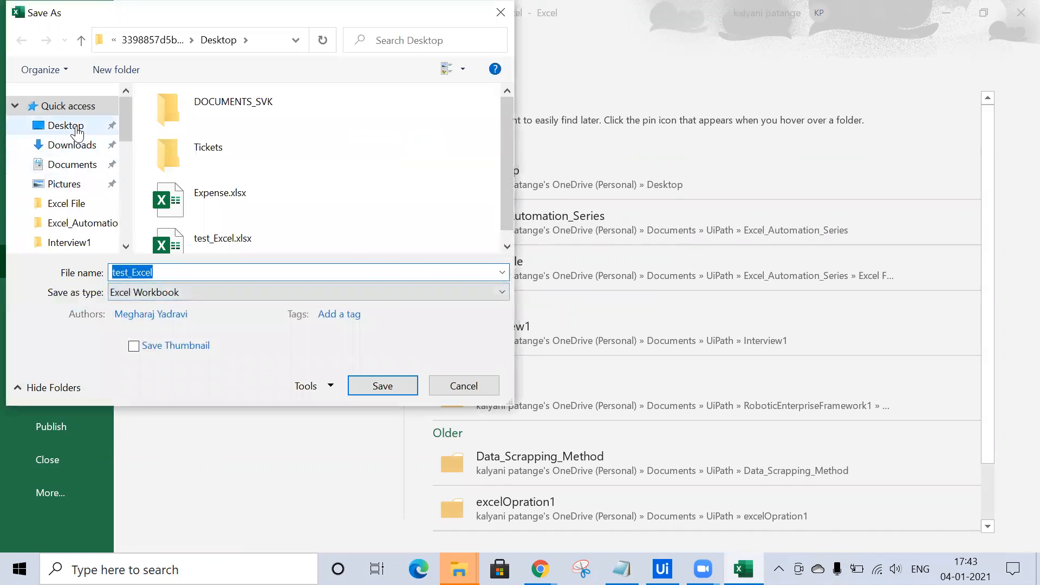
{"action": "left_click_drag", "start_coordinate": [160, 247], "coordinate": [212, 247]}
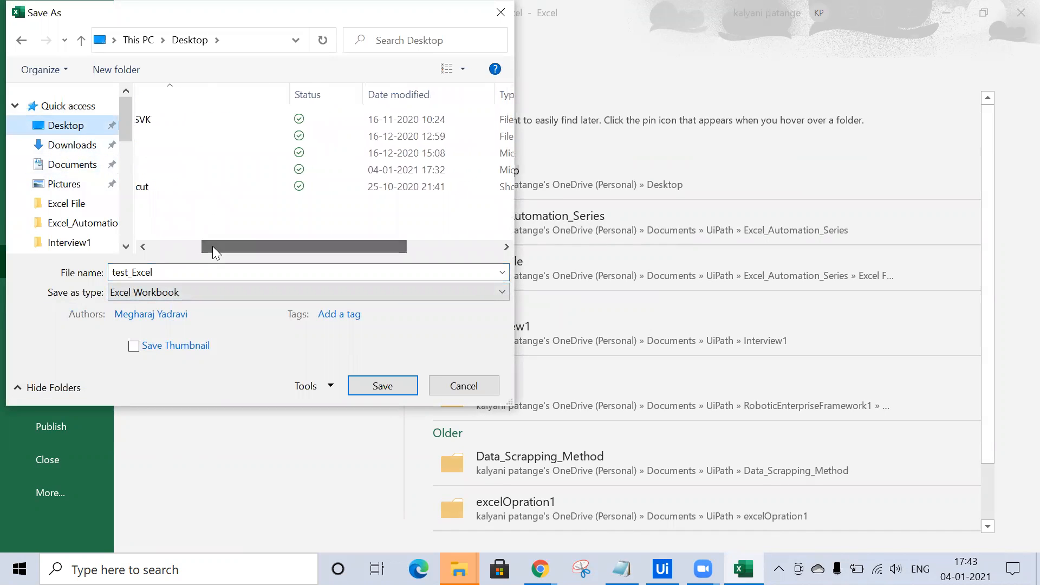
{"action": "left_click", "coordinate": [169, 292]}
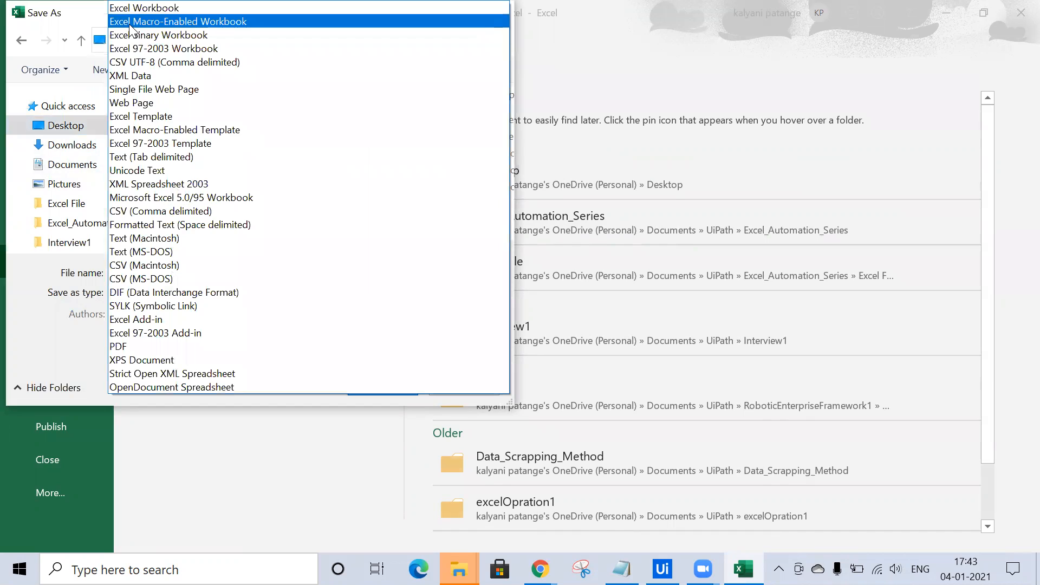
{"action": "left_click", "coordinate": [181, 24]}
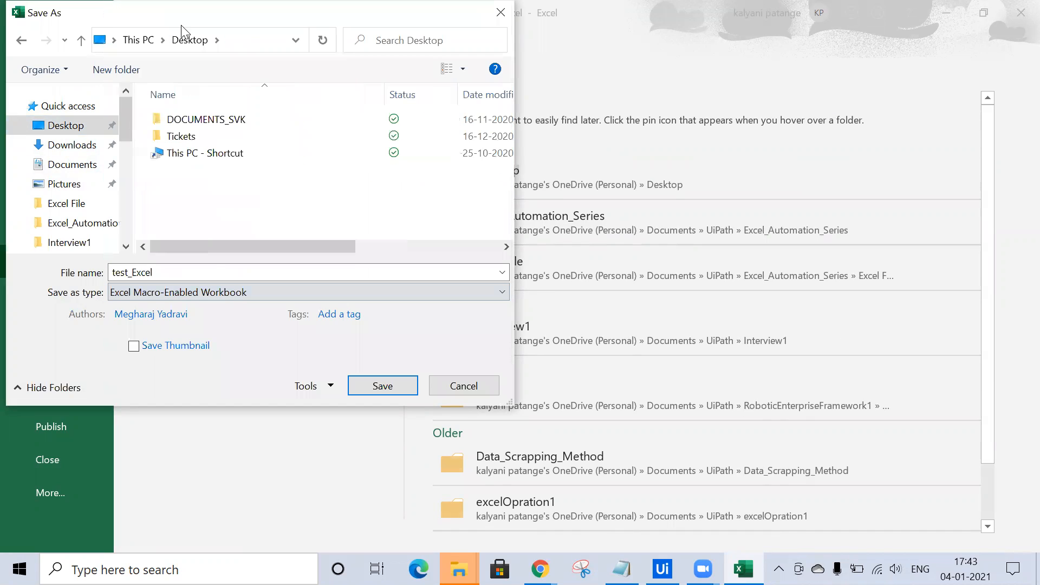
Step: Name the workbook copy TEST1 and save it
{"action": "double_click", "coordinate": [174, 275]}
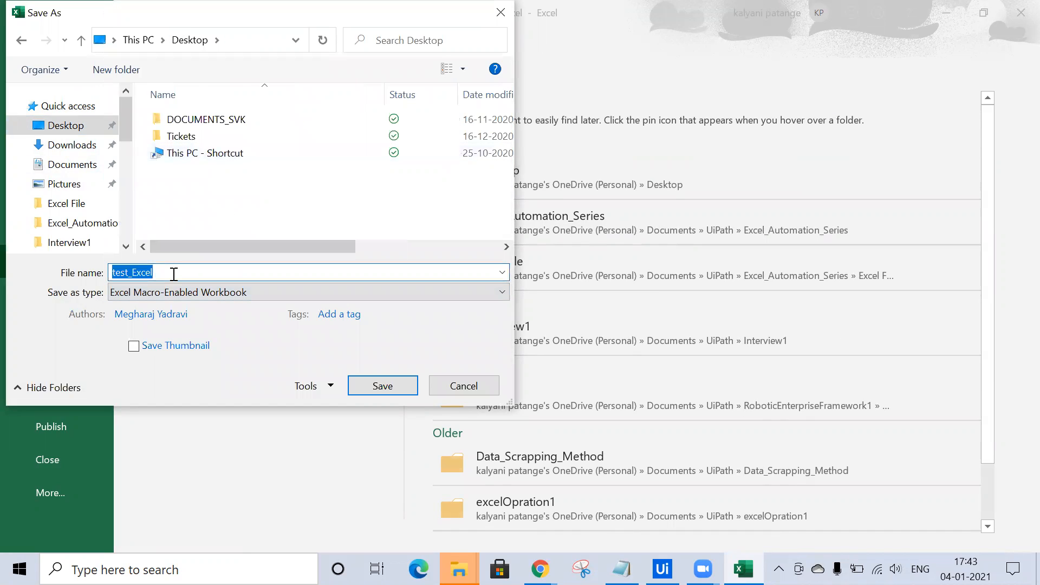
{"action": "type", "text": "TE"}
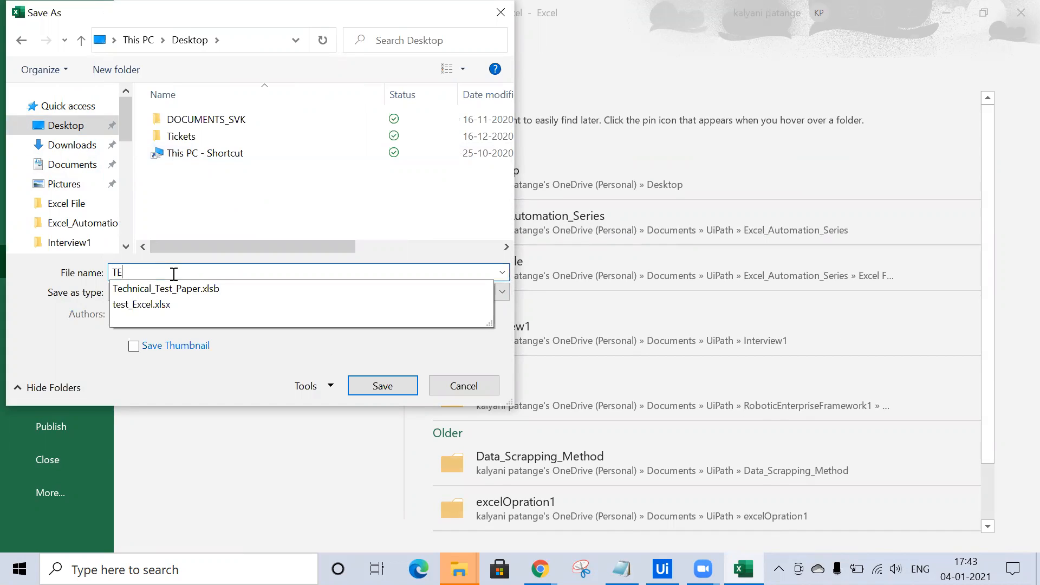
{"action": "type", "text": "ST"}
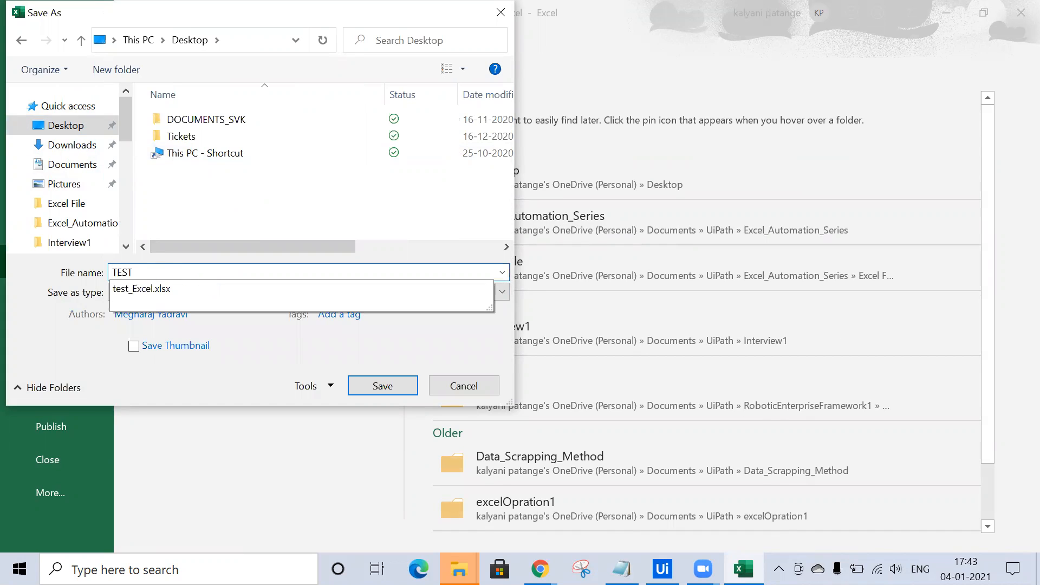
{"action": "type", "text": "1"}
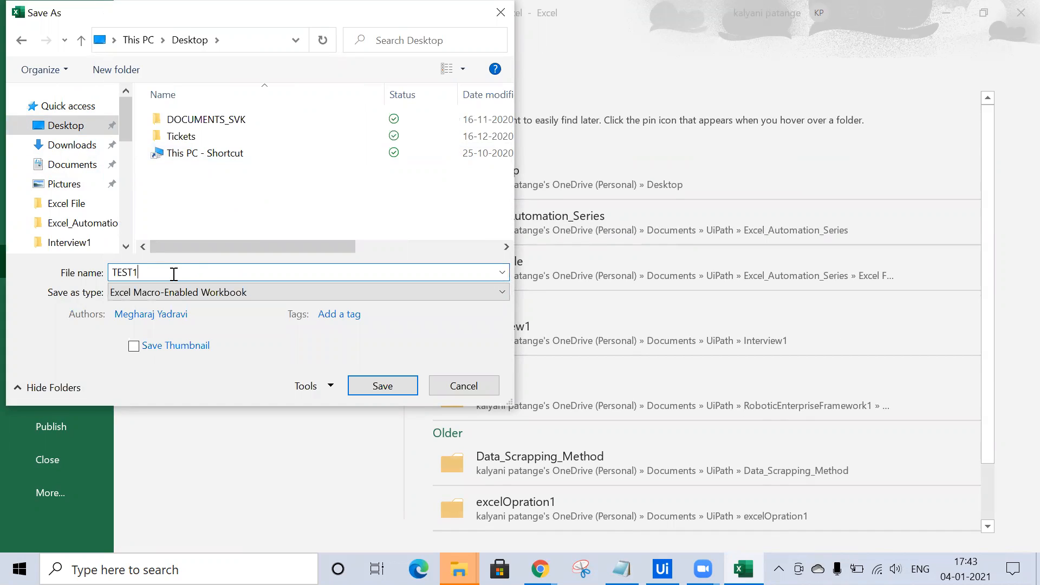
{"action": "left_click", "coordinate": [383, 387]}
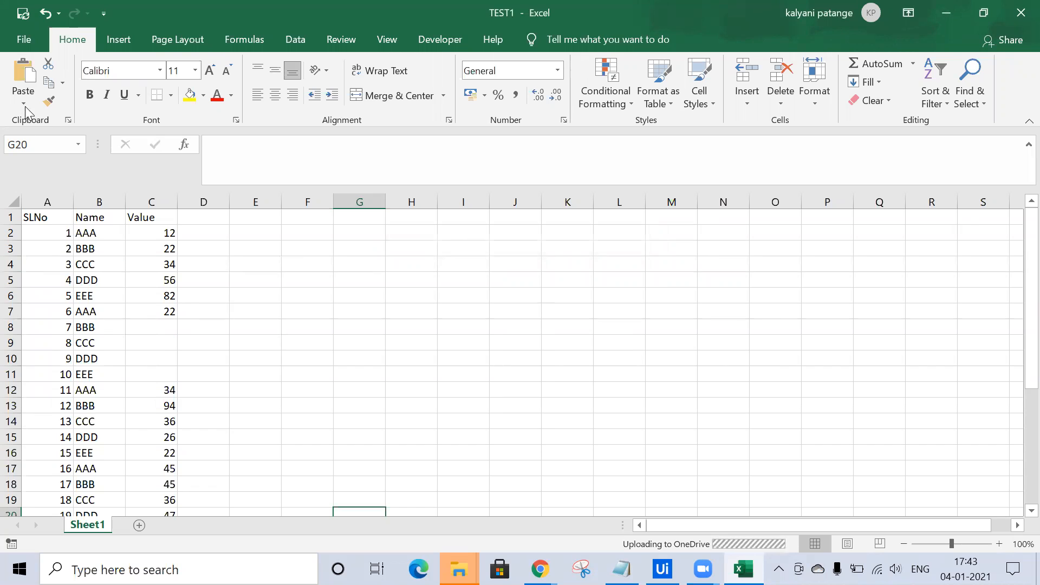
Step: Check the macro settings in the Trust Center and accept them with Enable all macros selected
{"action": "right_click", "coordinate": [429, 64]}
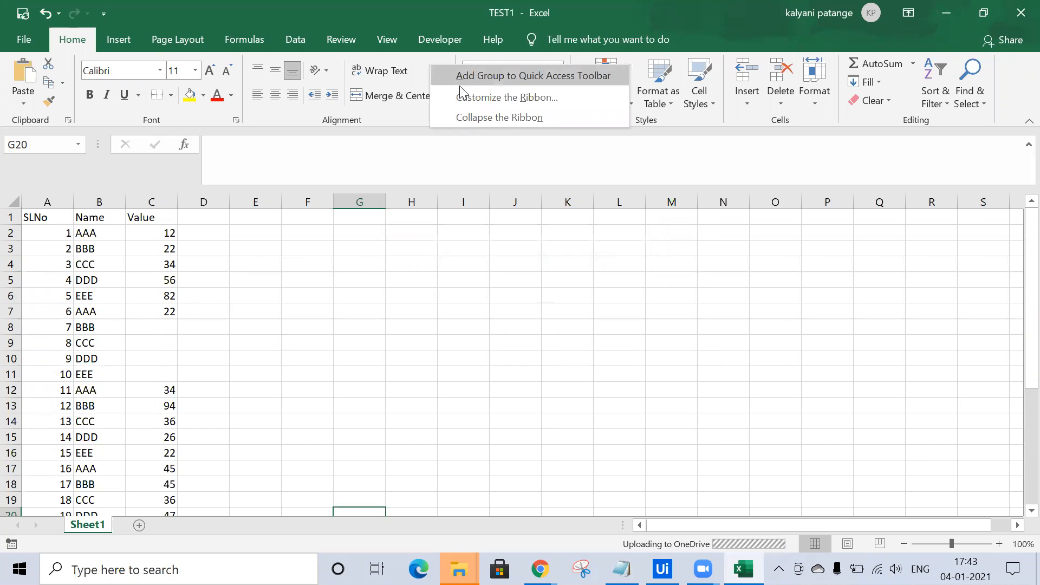
{"action": "left_click", "coordinate": [508, 98]}
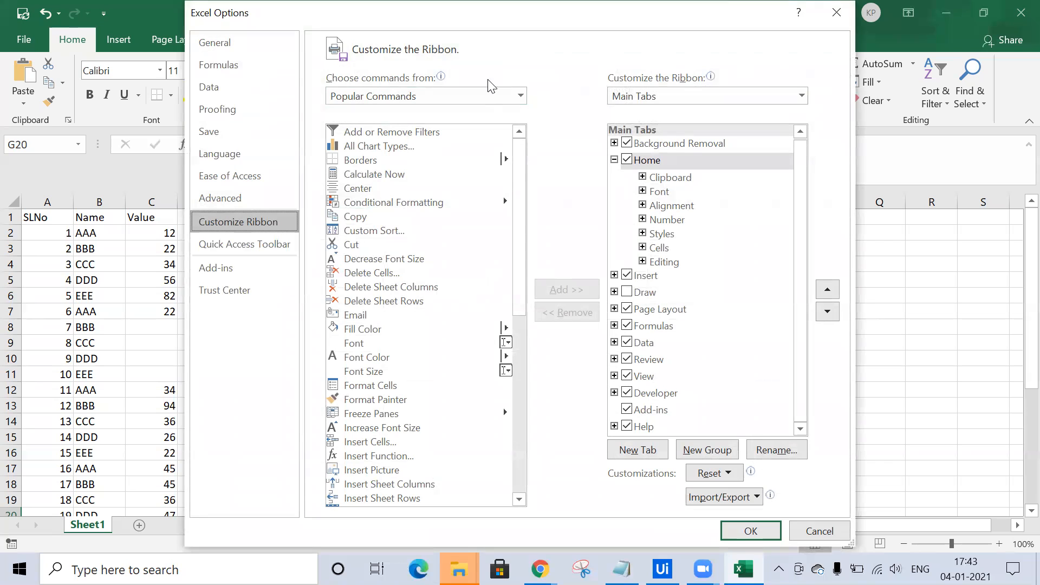
{"action": "left_click", "coordinate": [223, 293]}
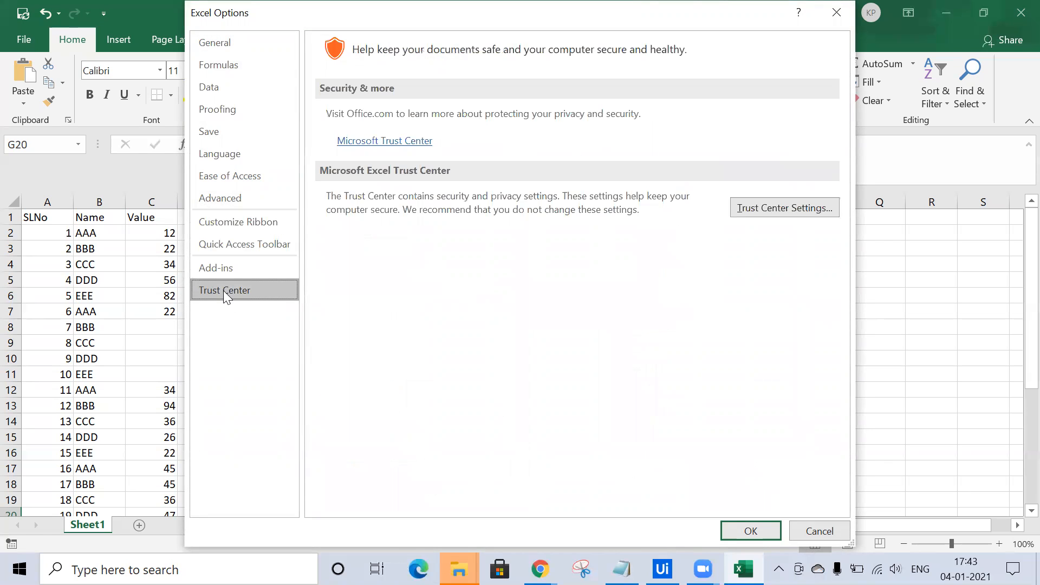
{"action": "left_click", "coordinate": [785, 212]}
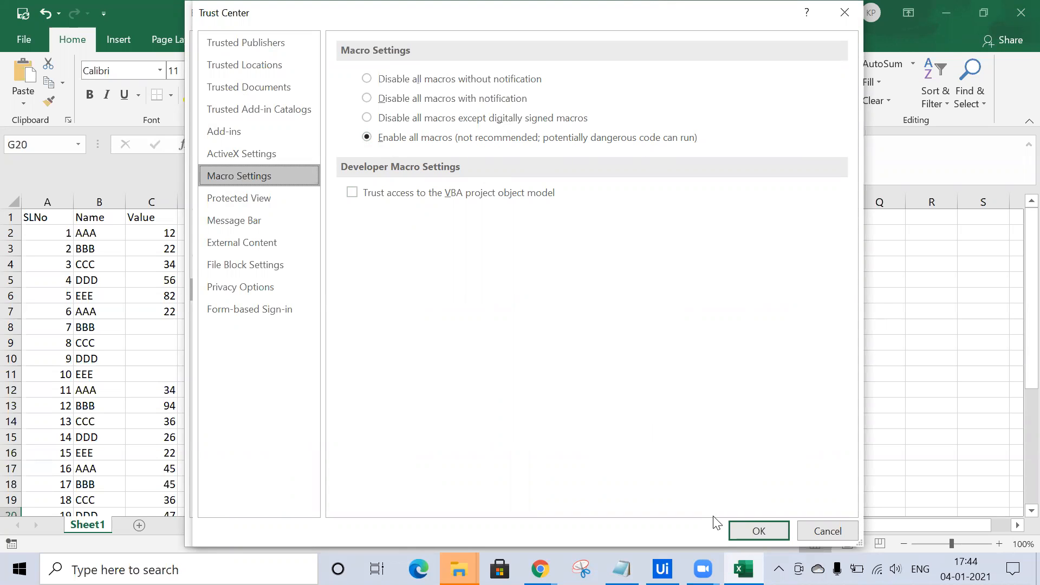
{"action": "left_click", "coordinate": [763, 536]}
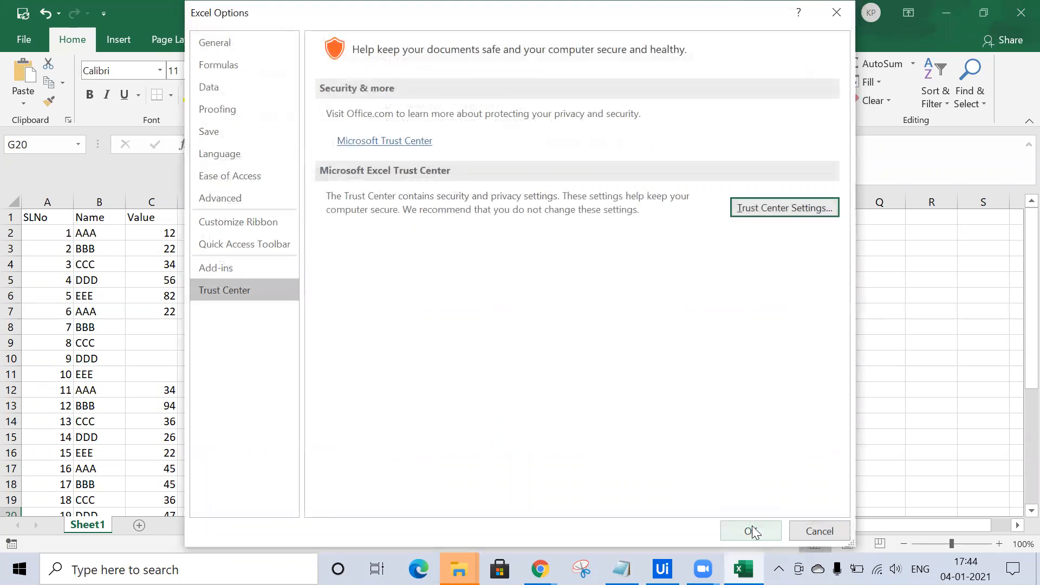
{"action": "left_click", "coordinate": [763, 533]}
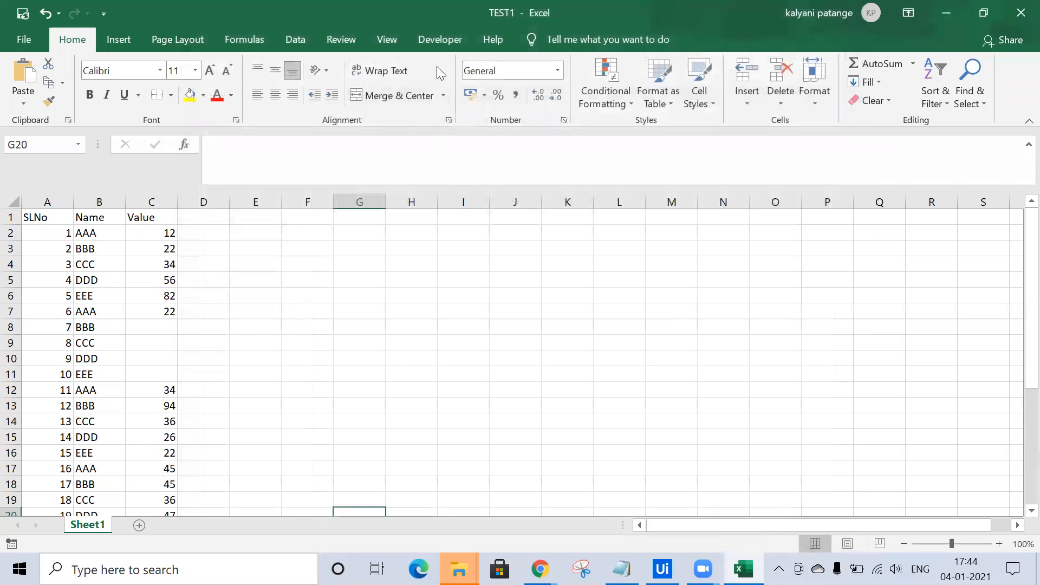
Step: Start recording a macro named Value, stored in This Workbook
{"action": "left_click", "coordinate": [439, 44]}
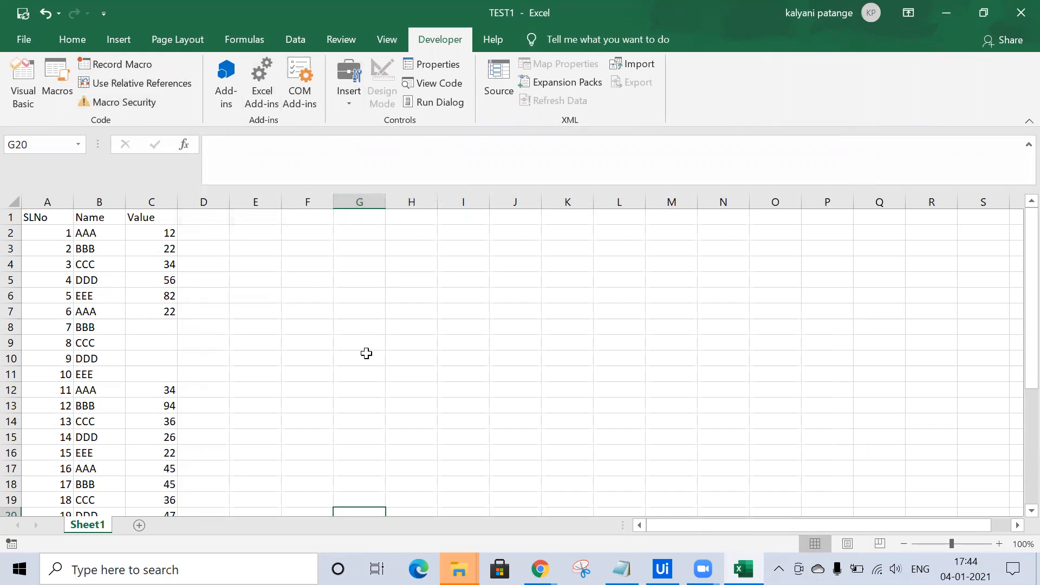
{"action": "scroll", "coordinate": [314, 387], "scroll_direction": "down", "scroll_amount": 4}
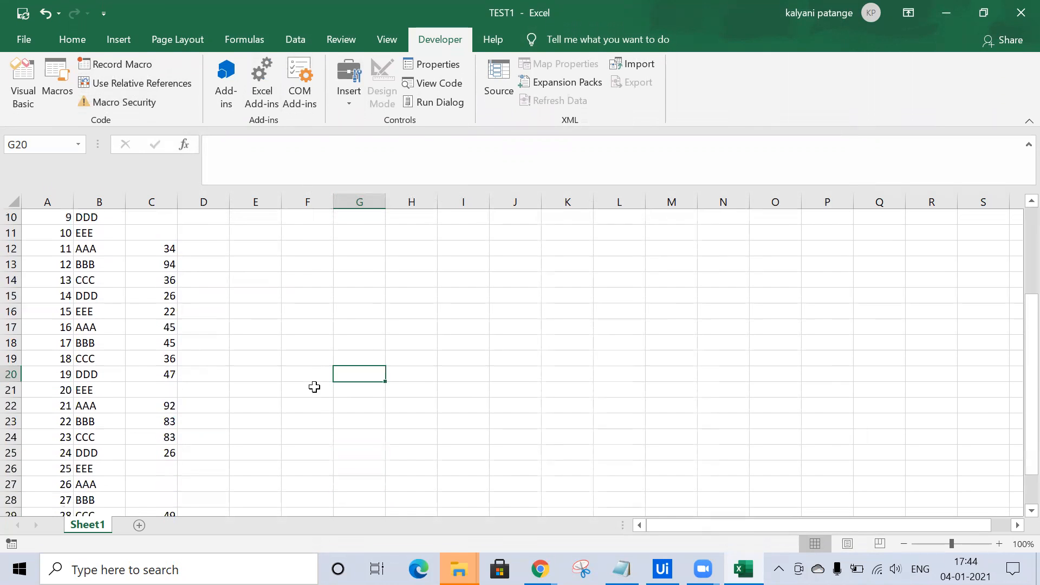
{"action": "scroll", "coordinate": [248, 418], "scroll_direction": "up", "scroll_amount": 2}
{"action": "scroll", "coordinate": [249, 418], "scroll_direction": "up", "scroll_amount": 2}
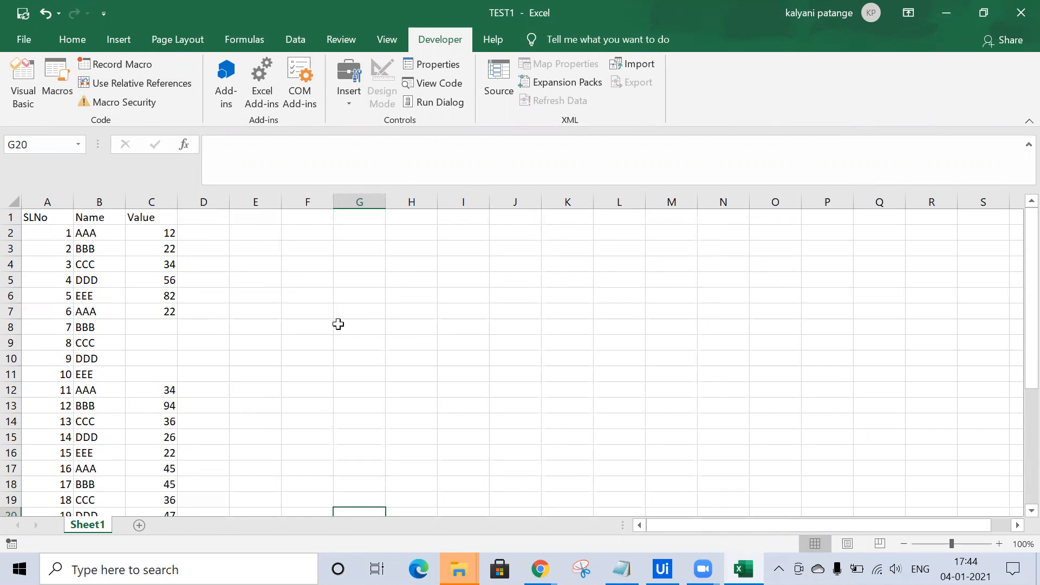
{"action": "scroll", "coordinate": [298, 356], "scroll_direction": "down", "scroll_amount": 4}
{"action": "scroll", "coordinate": [249, 432], "scroll_direction": "up", "scroll_amount": 4}
{"action": "left_click", "coordinate": [123, 69]}
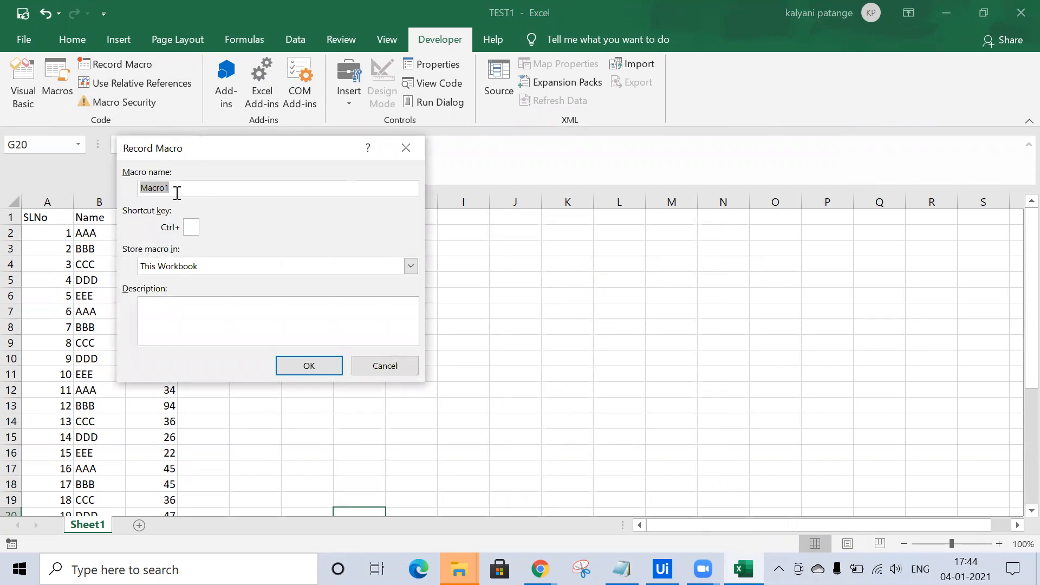
{"action": "key", "text": "BackSpace"}
{"action": "left_click", "coordinate": [410, 266]}
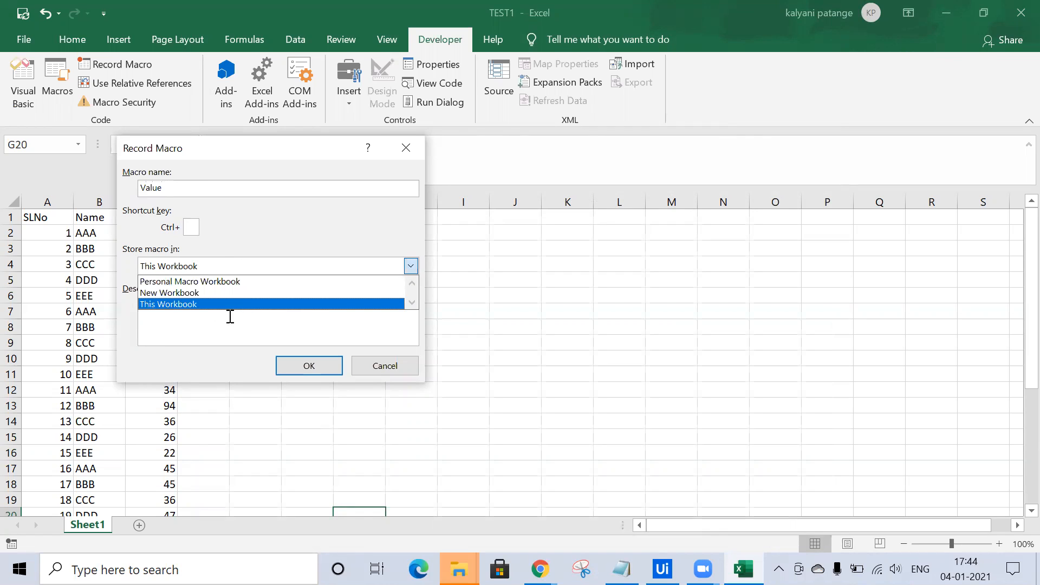
{"action": "left_click", "coordinate": [200, 305]}
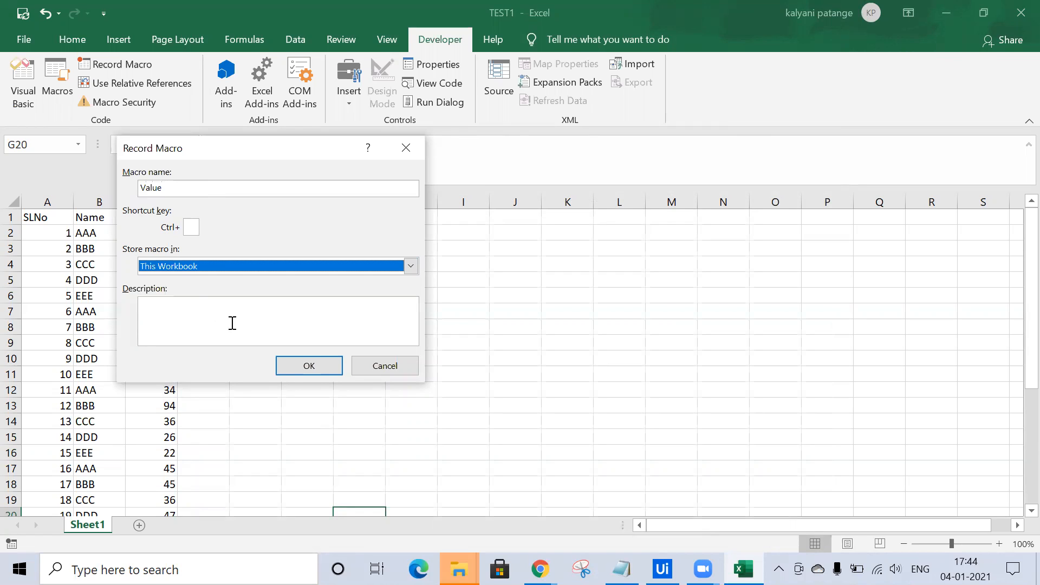
{"action": "left_click", "coordinate": [300, 369]}
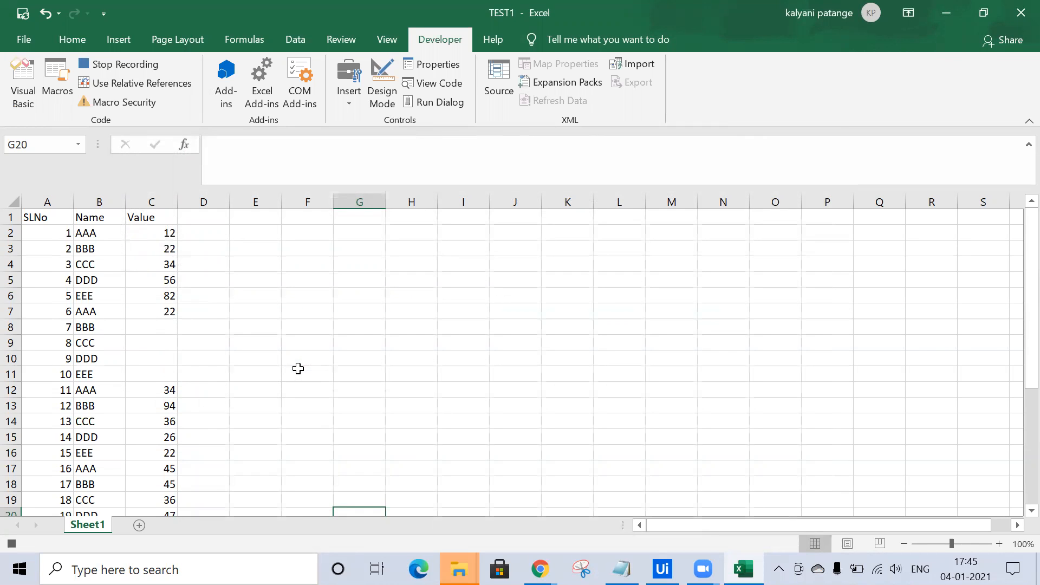
Step: Select only the blank cells in column C using Go To Special with the Blanks option
{"action": "left_click", "coordinate": [160, 197]}
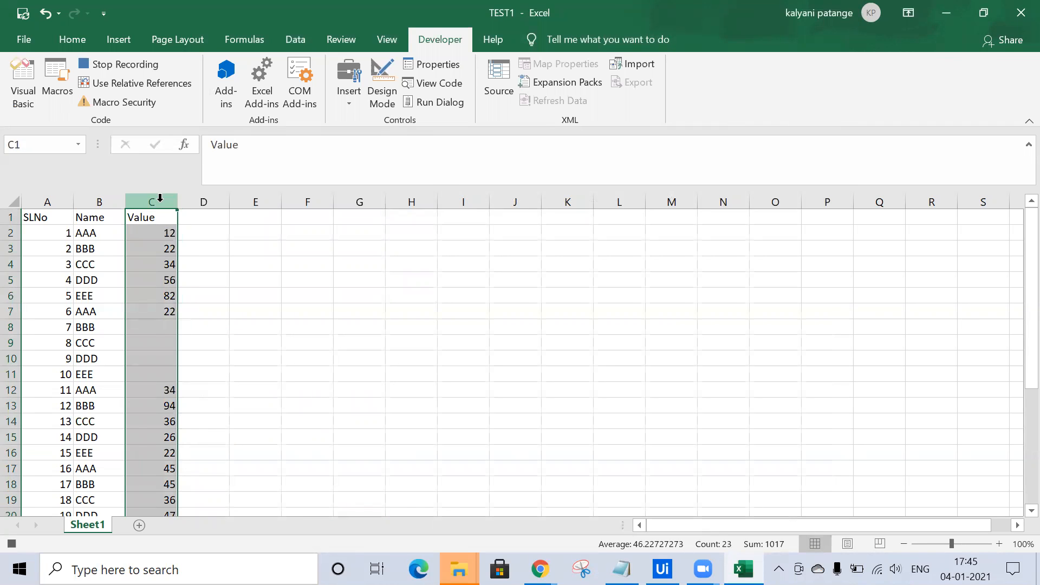
{"action": "key", "text": "ctrl+g"}
{"action": "left_click", "coordinate": [198, 362]}
{"action": "left_click", "coordinate": [171, 289]}
{"action": "left_click", "coordinate": [288, 386]}
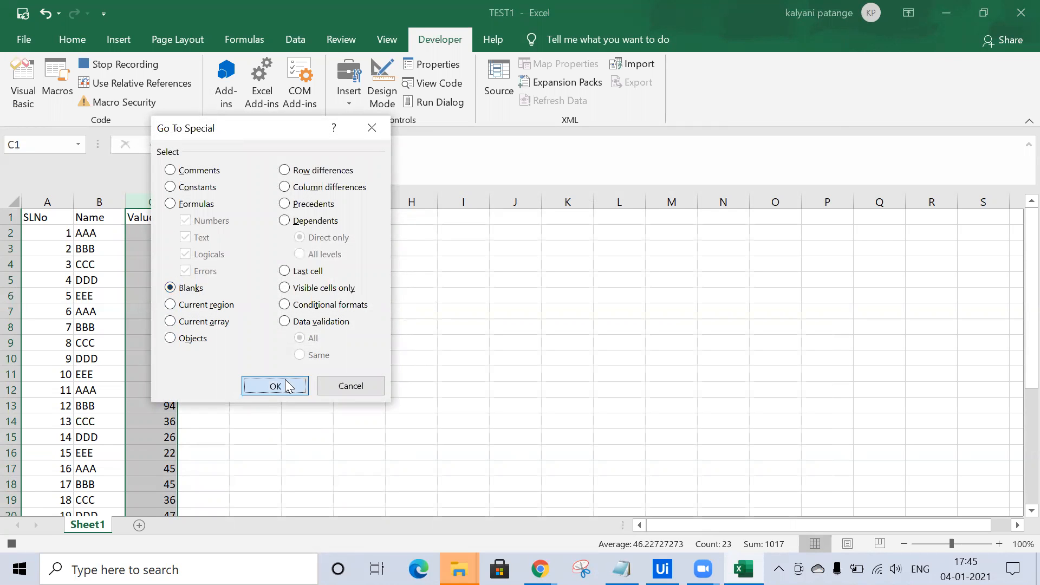
Step: Fill all selected blank Value cells with a formula referencing the cell above, starting with =C7 in C8
{"action": "type", "text": "="}
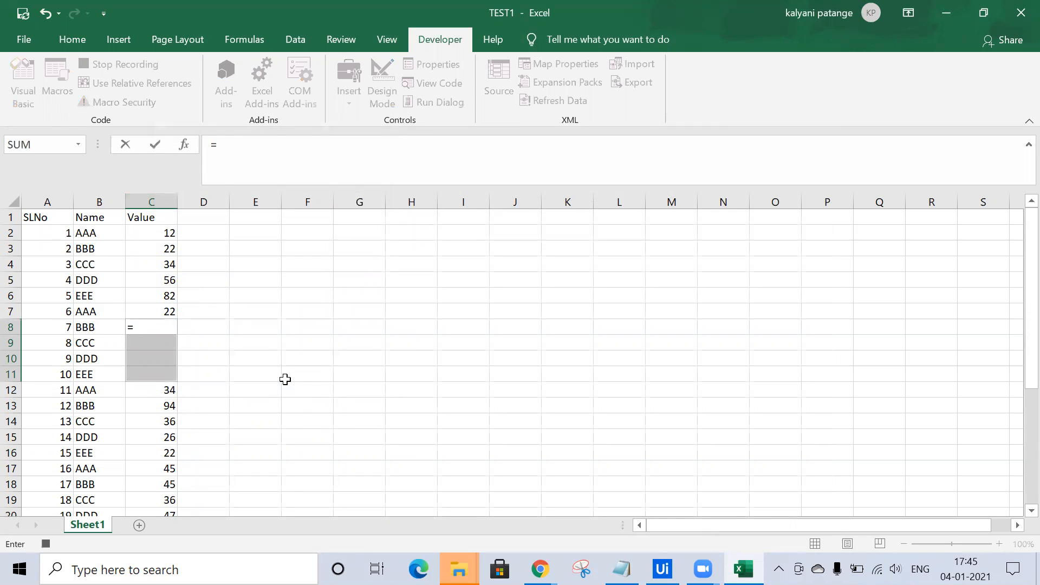
{"action": "left_click", "coordinate": [156, 311]}
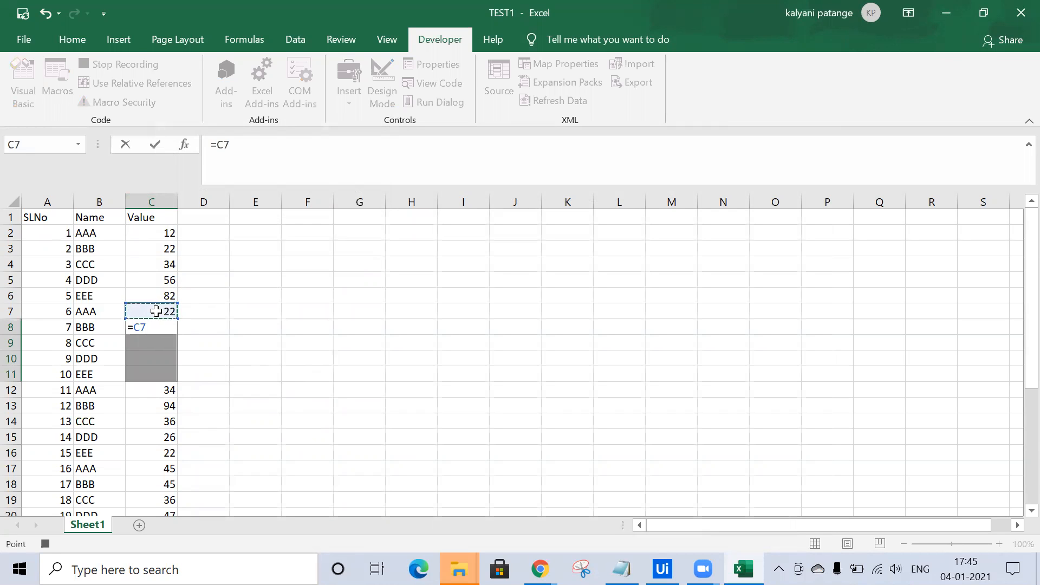
{"action": "key", "text": "ctrl+Return"}
{"action": "scroll", "coordinate": [156, 332], "scroll_direction": "down", "scroll_amount": 6}
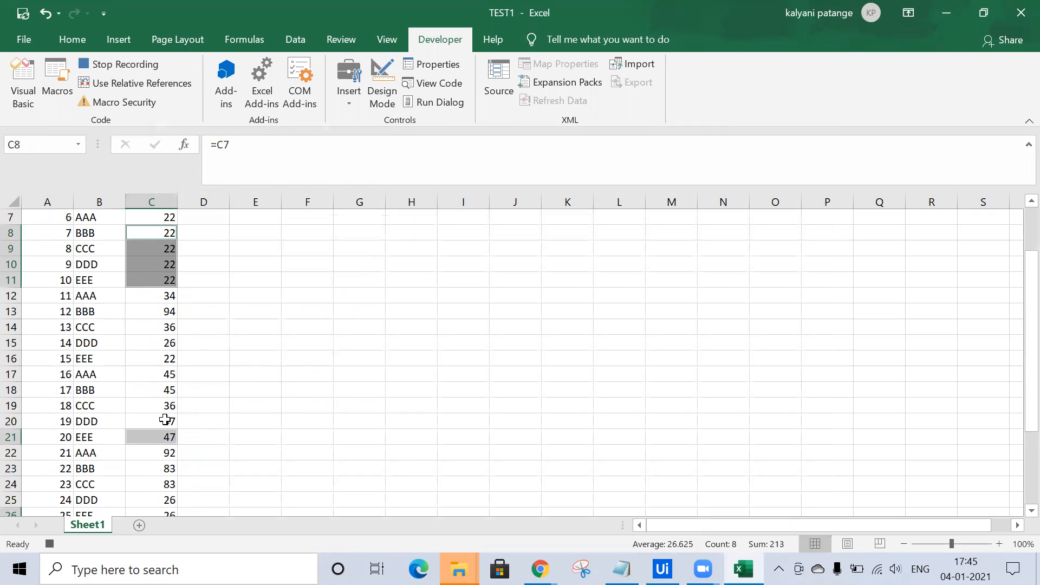
{"action": "scroll", "coordinate": [161, 437], "scroll_direction": "up", "scroll_amount": 6}
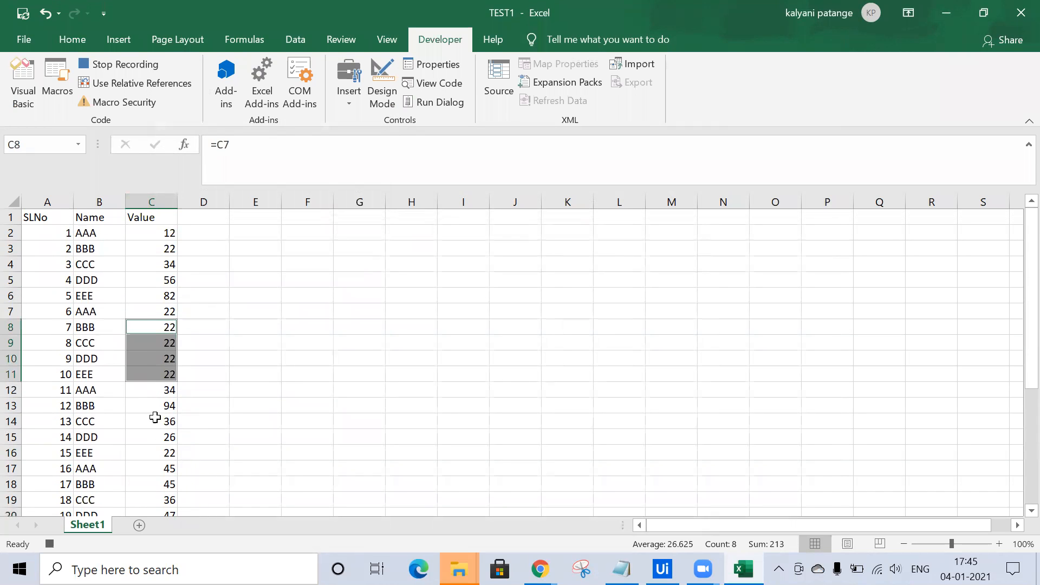
{"action": "scroll", "coordinate": [162, 437], "scroll_direction": "down", "scroll_amount": 6}
{"action": "scroll", "coordinate": [146, 458], "scroll_direction": "up", "scroll_amount": 6}
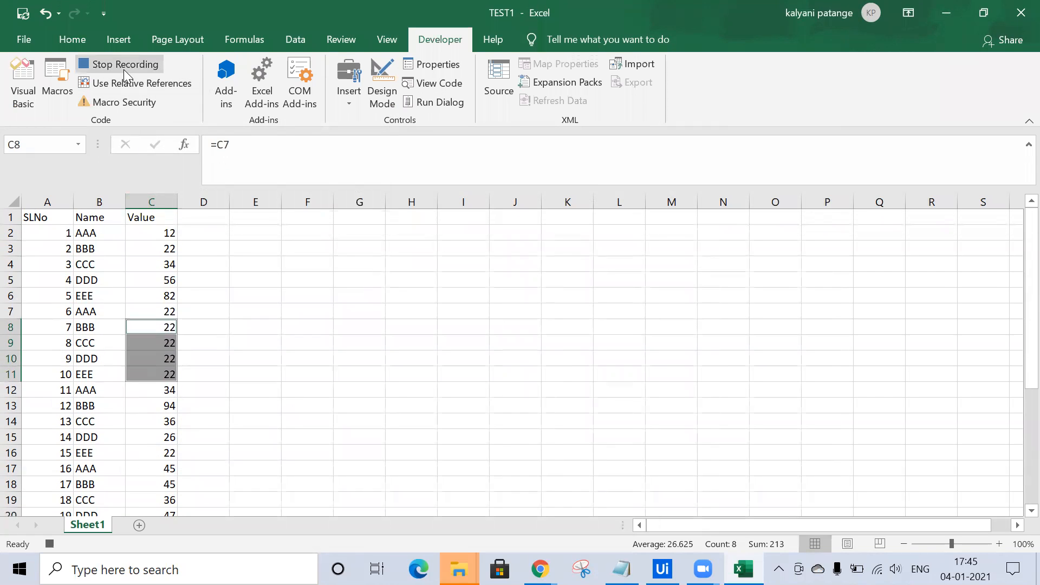
Step: Stop recording the macro and check that it is in the list of macros
{"action": "left_click", "coordinate": [124, 68]}
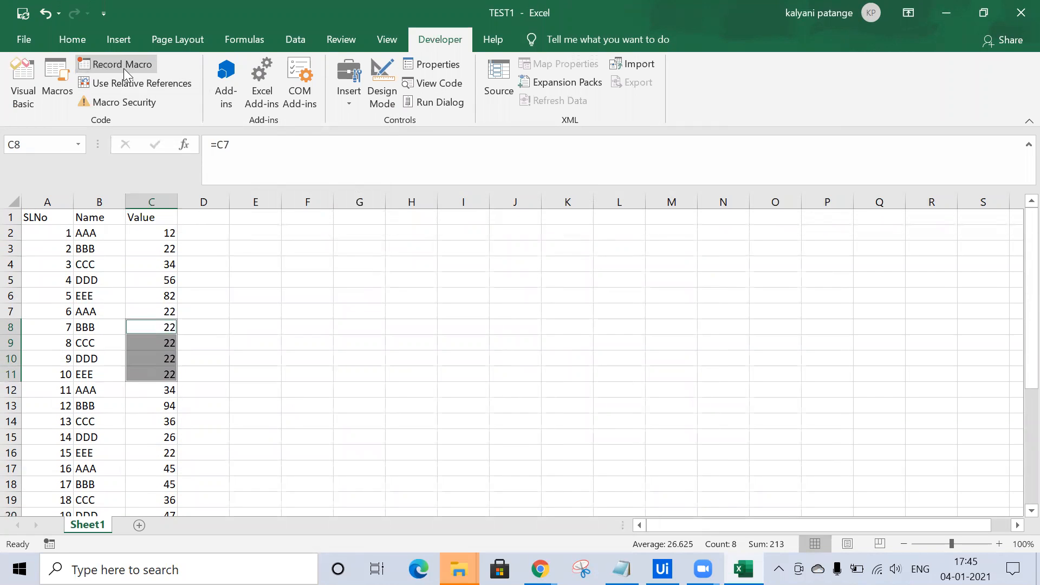
{"action": "left_click", "coordinate": [57, 76]}
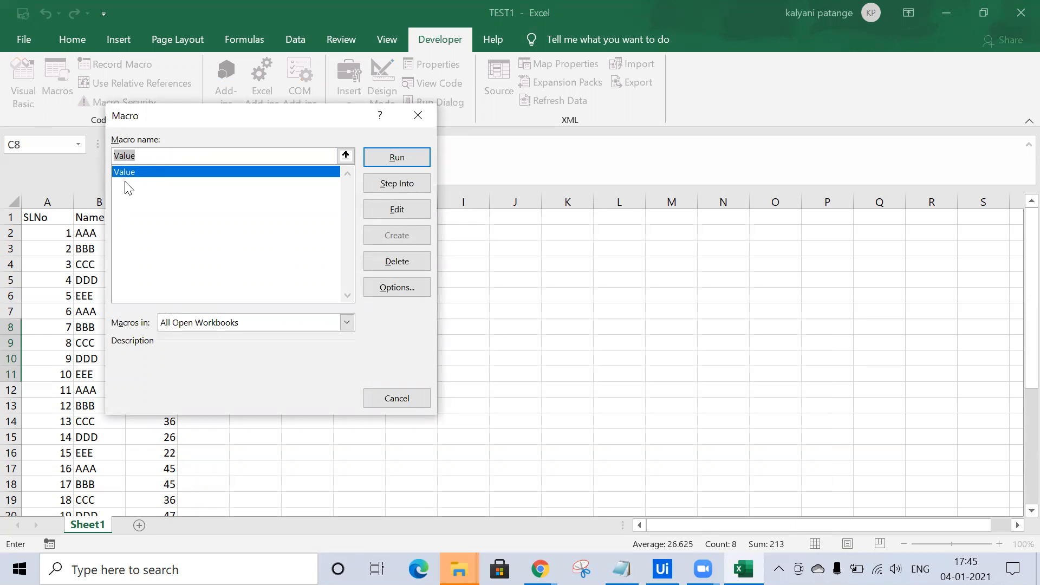
{"action": "left_click", "coordinate": [418, 121]}
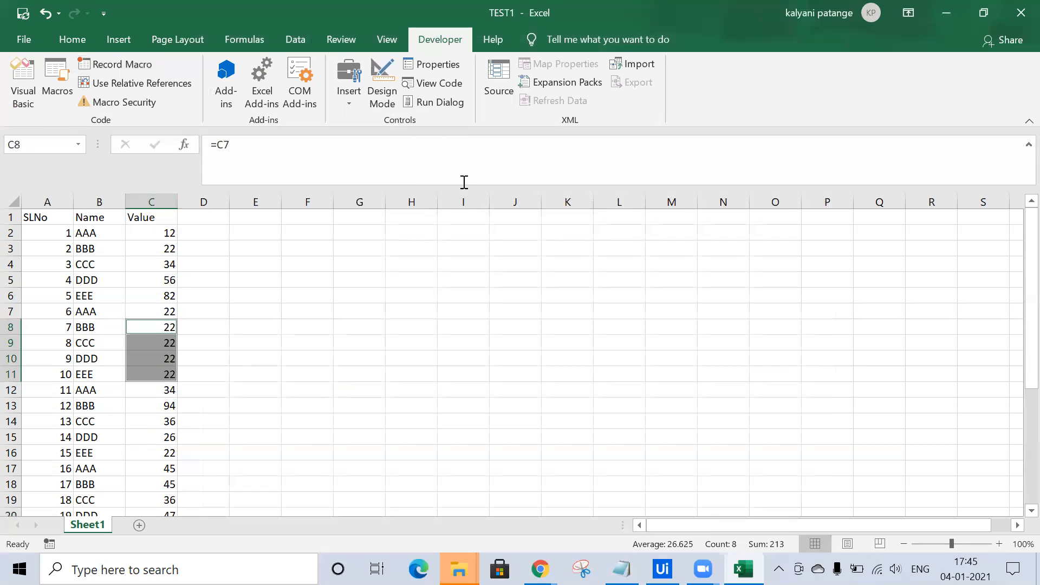
Step: Replace the formula in cell C8 with the value 89
{"action": "left_click", "coordinate": [344, 390]}
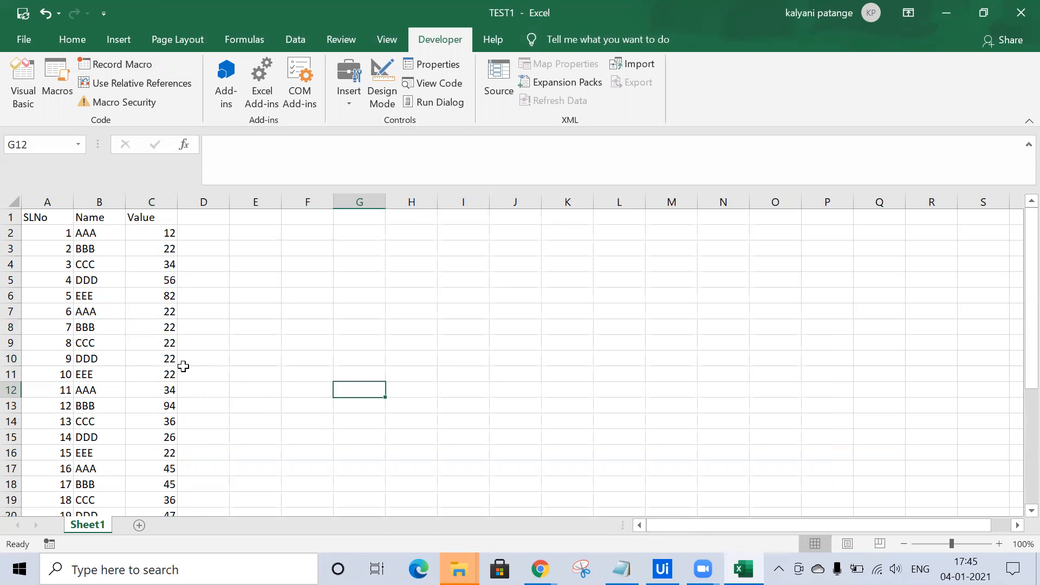
{"action": "scroll", "coordinate": [151, 442], "scroll_direction": "down", "scroll_amount": 5}
{"action": "scroll", "coordinate": [153, 446], "scroll_direction": "up", "scroll_amount": 3}
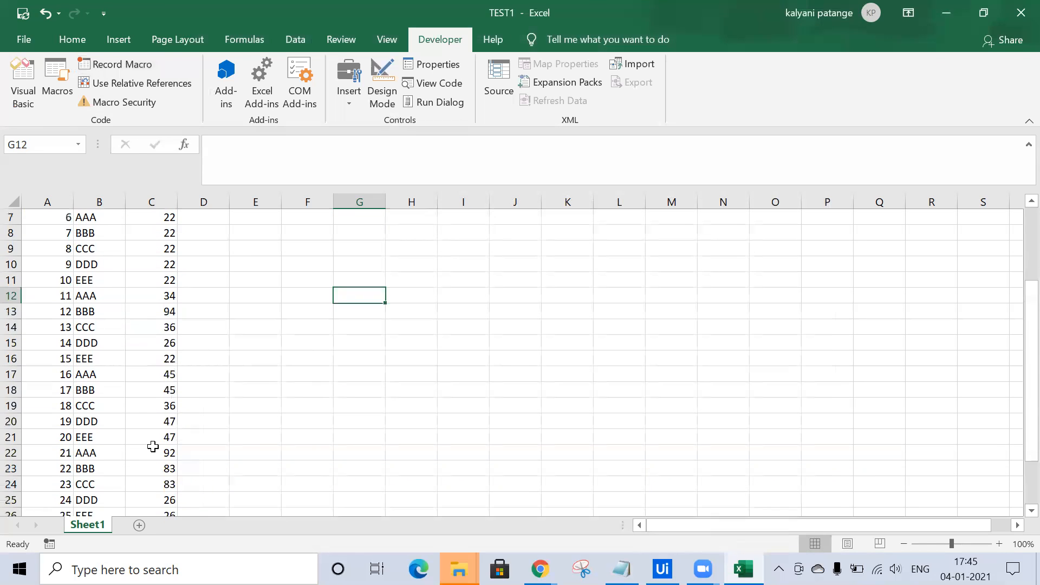
{"action": "scroll", "coordinate": [153, 446], "scroll_direction": "up", "scroll_amount": 2}
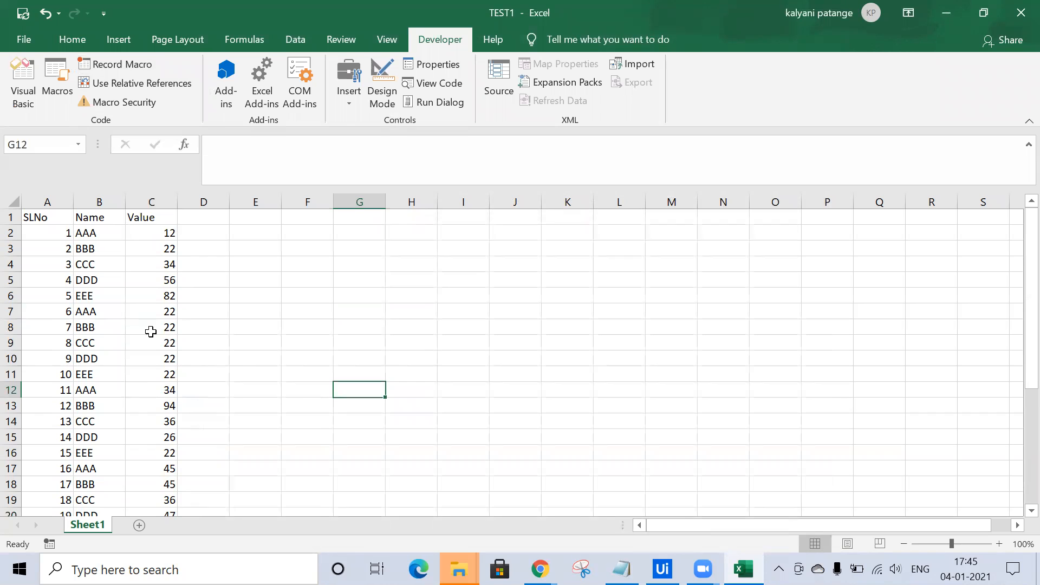
{"action": "left_click", "coordinate": [151, 330]}
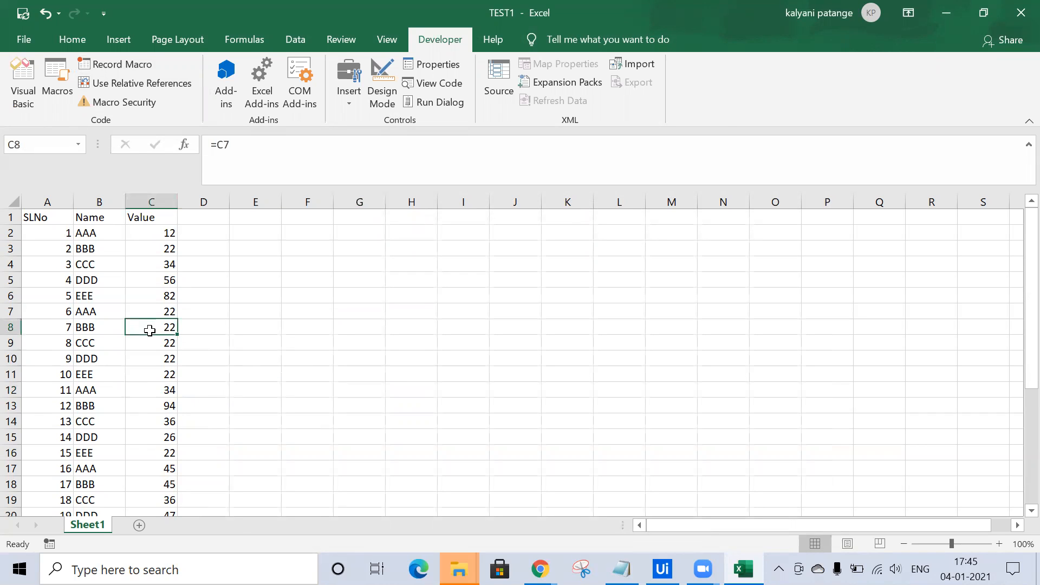
{"action": "type", "text": "89"}
{"action": "left_click", "coordinate": [170, 435]}
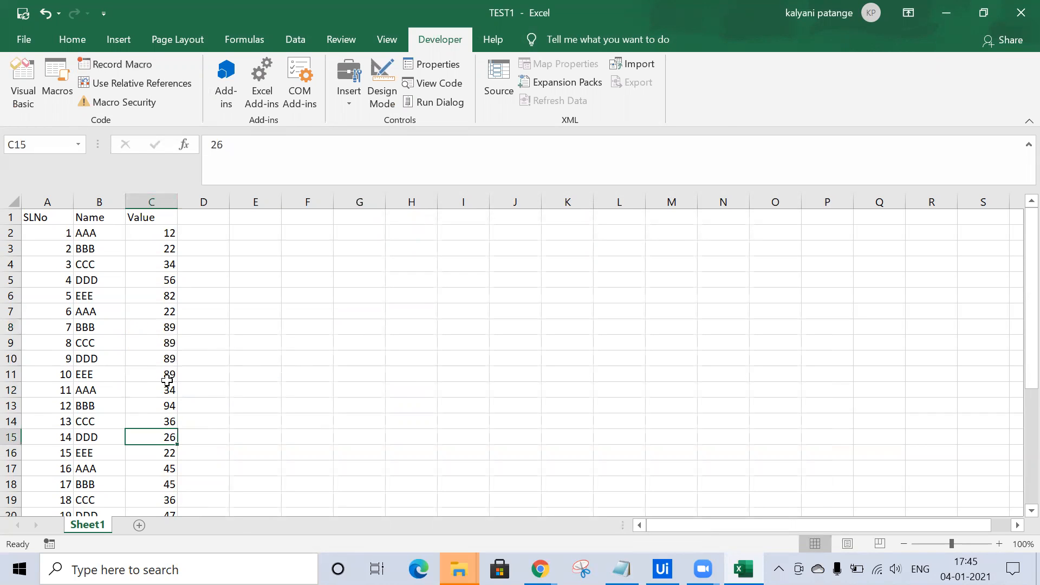
Step: Replace the formulas in the Value column with 90 in cell C11 and 67 in cell C9
{"action": "left_click", "coordinate": [163, 376]}
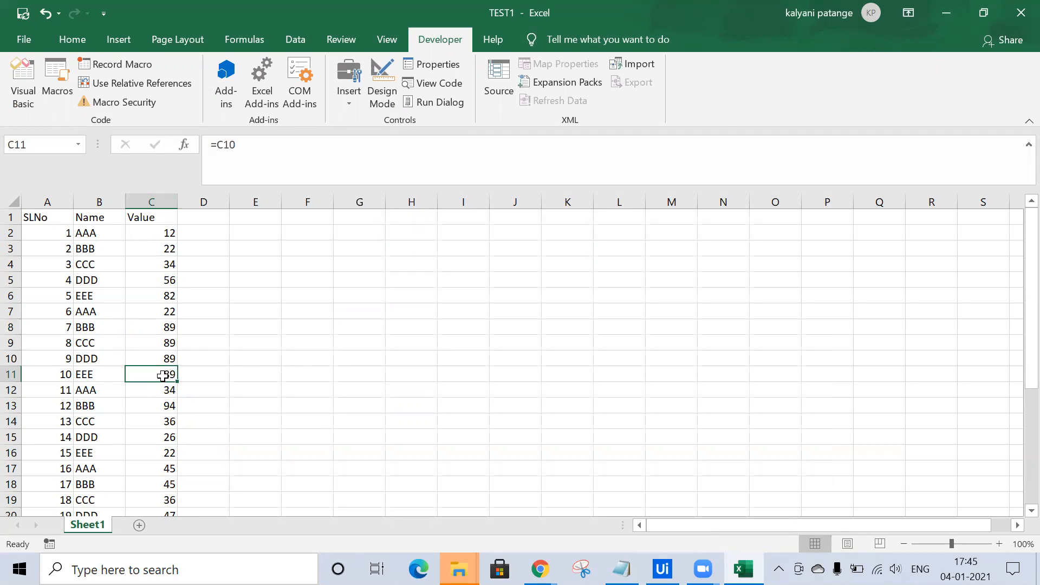
{"action": "type", "text": "90"}
{"action": "left_click", "coordinate": [165, 404]}
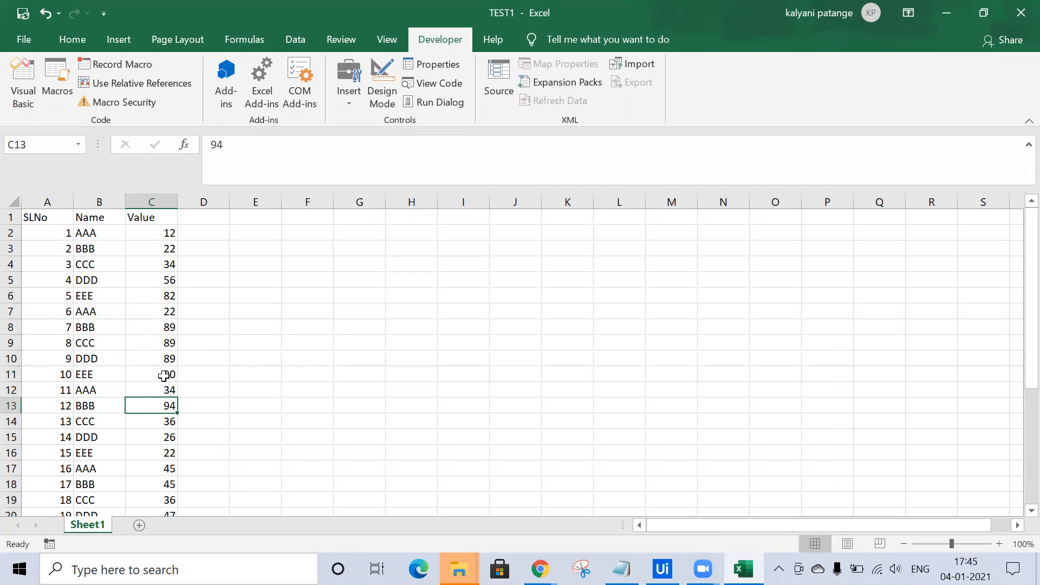
{"action": "left_click", "coordinate": [156, 343]}
{"action": "type", "text": "67"}
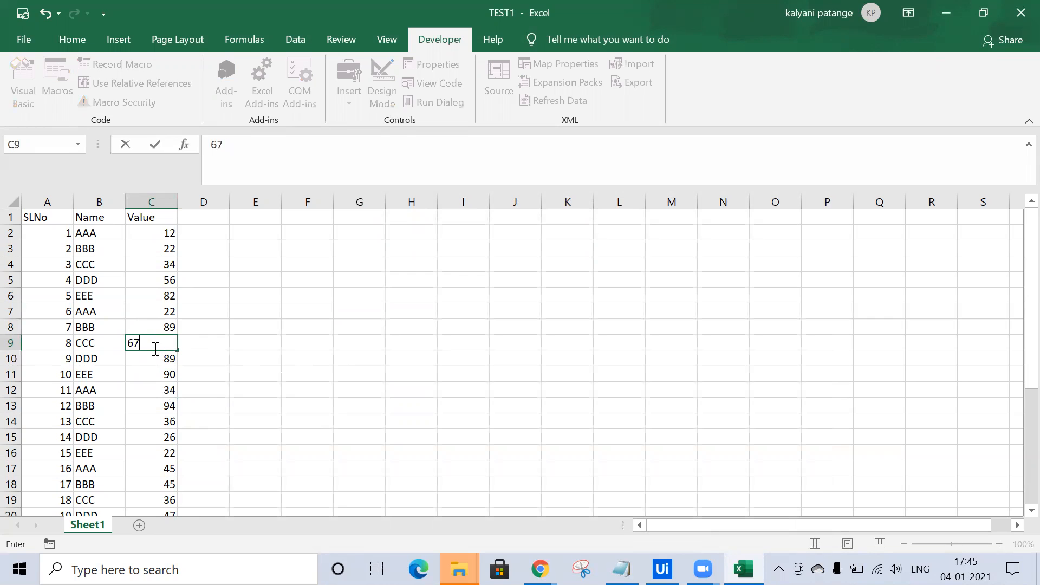
Step: Replace the formula in cell C18 with the value 79
{"action": "double_click", "coordinate": [166, 483]}
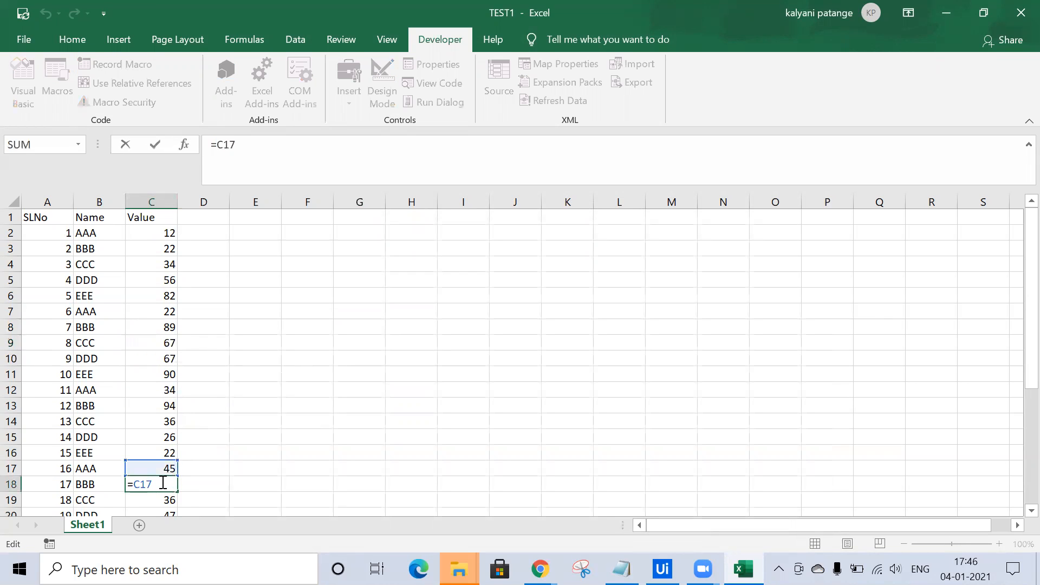
{"action": "key", "text": "BackSpace"}
{"action": "key", "text": "BackSpace"}
{"action": "key", "text": "BackSpace"}
{"action": "key", "text": "BackSpace"}
{"action": "type", "text": "79"}
{"action": "scroll", "coordinate": [162, 483], "scroll_direction": "down", "scroll_amount": 2}
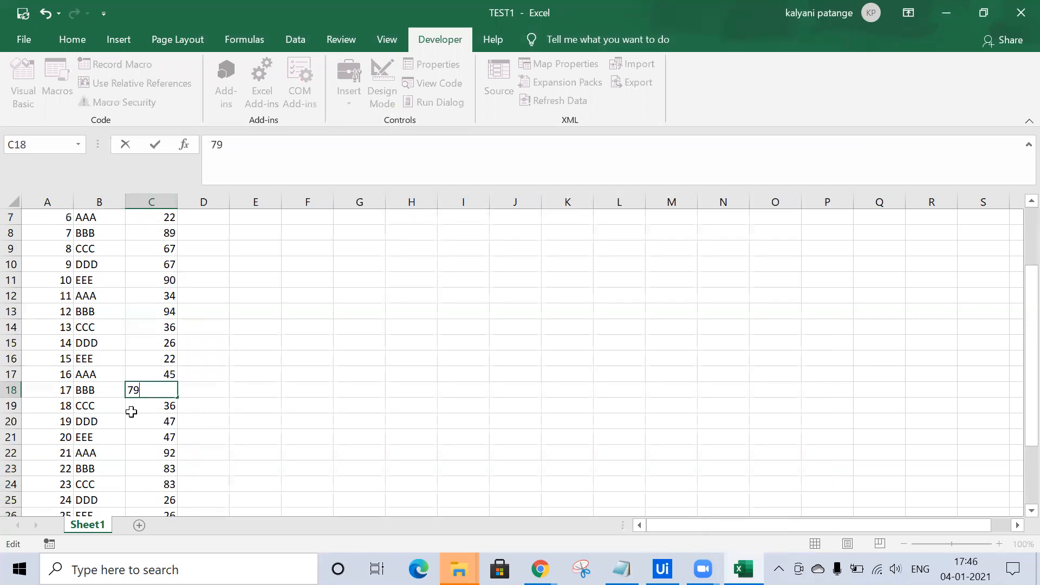
{"action": "key", "text": "Return"}
Step: Clear the contents of cells C6, C7 and C14 in the Value column
{"action": "scroll", "coordinate": [149, 439], "scroll_direction": "down", "scroll_amount": 4}
{"action": "scroll", "coordinate": [149, 445], "scroll_direction": "up", "scroll_amount": 6}
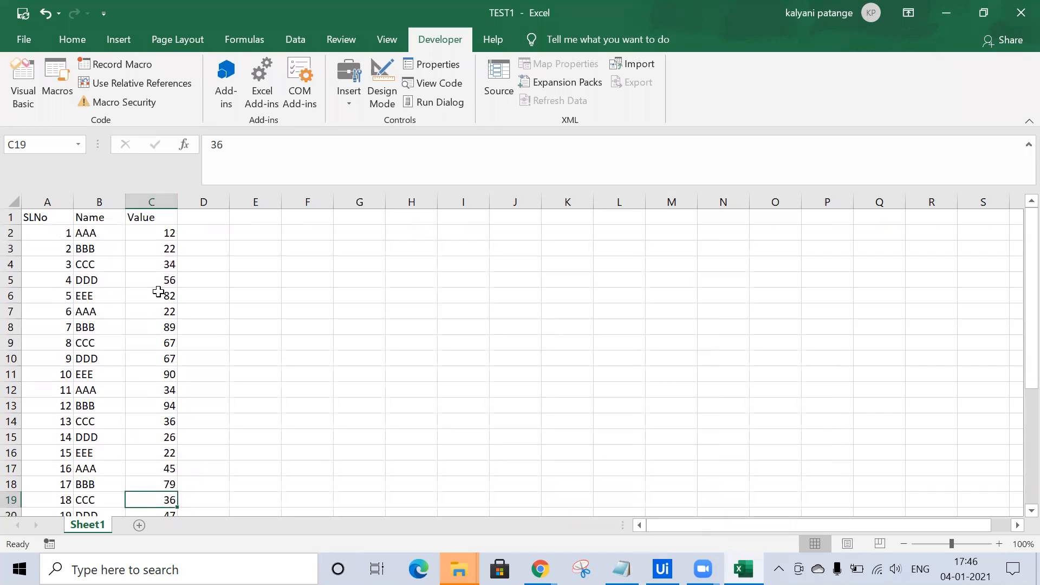
{"action": "left_click_drag", "start_coordinate": [151, 296], "coordinate": [155, 309]}
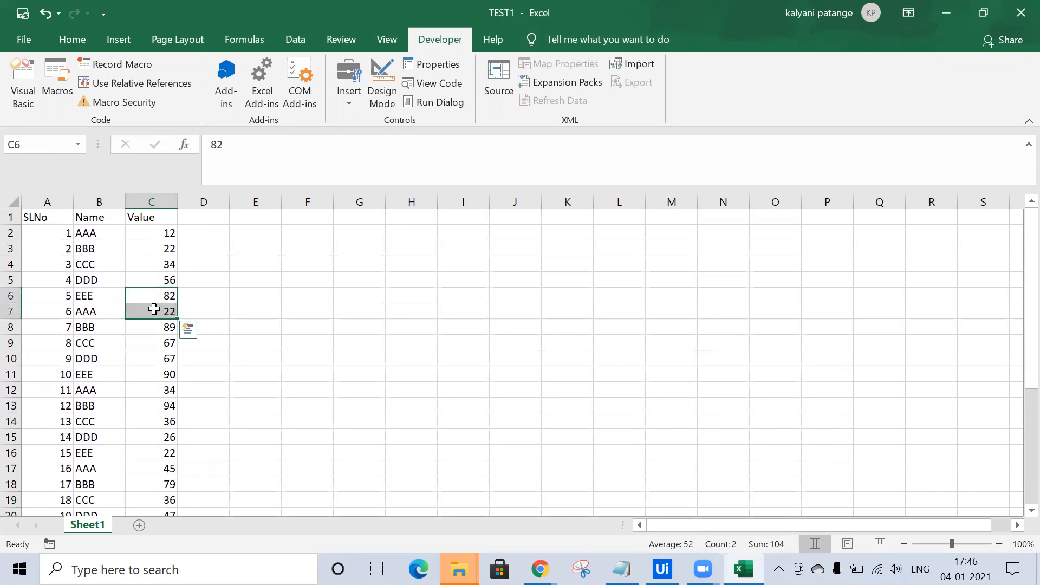
{"action": "key", "text": "Delete"}
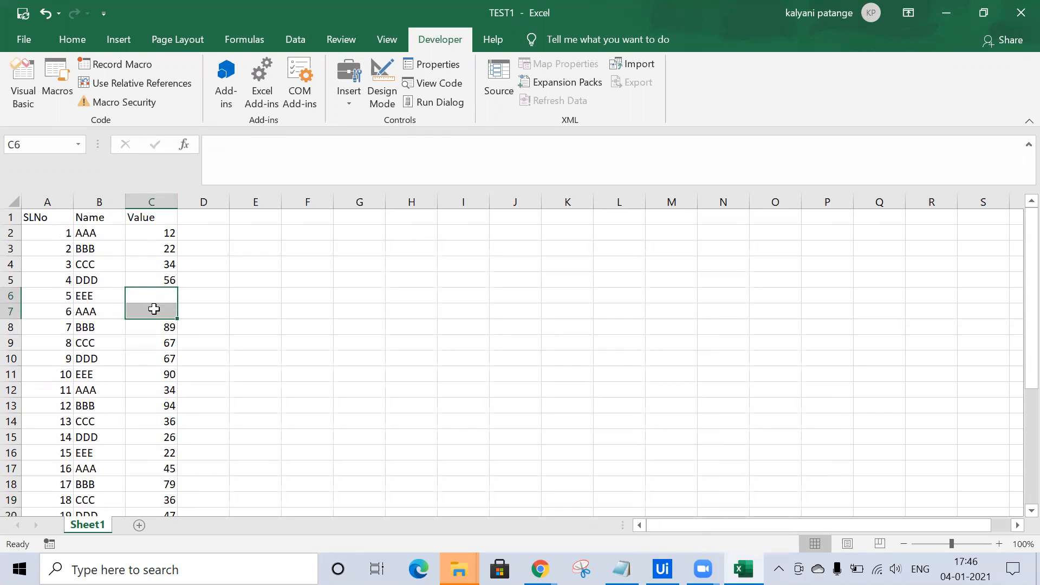
{"action": "left_click", "coordinate": [156, 418]}
{"action": "key", "text": "Delete"}
Step: Clear the contents of cells C23 and C24 in the Value column
{"action": "scroll", "coordinate": [156, 417], "scroll_direction": "down", "scroll_amount": 2}
{"action": "left_click", "coordinate": [164, 468]}
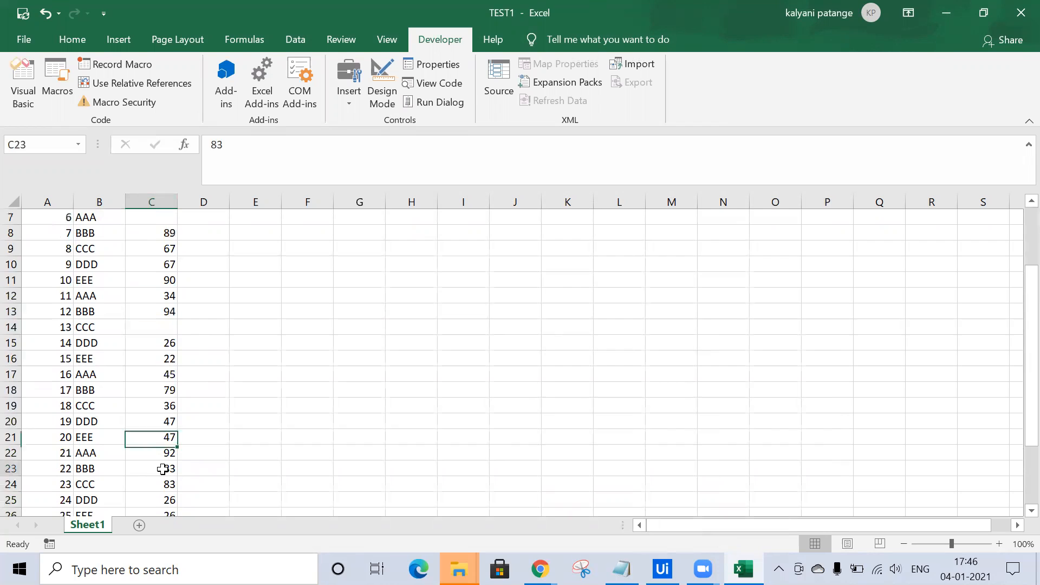
{"action": "key", "text": "Delete"}
{"action": "scroll", "coordinate": [163, 469], "scroll_direction": "down", "scroll_amount": 1}
{"action": "left_click", "coordinate": [165, 438]}
{"action": "key", "text": "Delete"}
Step: Clear the contents of cells C30, C27 and C28 in the Value column
{"action": "scroll", "coordinate": [165, 437], "scroll_direction": "down", "scroll_amount": 2}
{"action": "double_click", "coordinate": [164, 438]}
{"action": "key", "text": "BackSpace"}
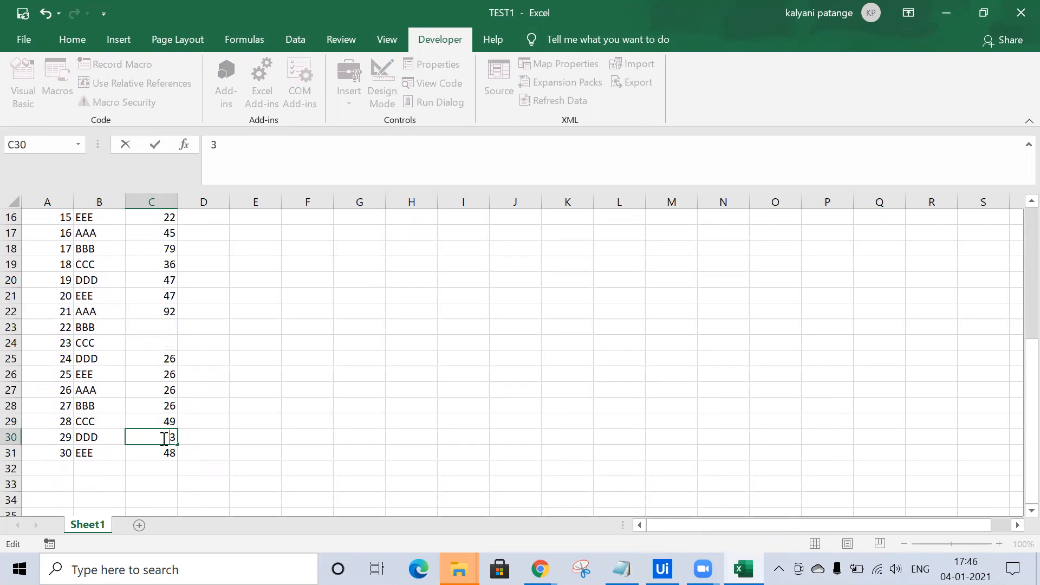
{"action": "left_click", "coordinate": [153, 392]}
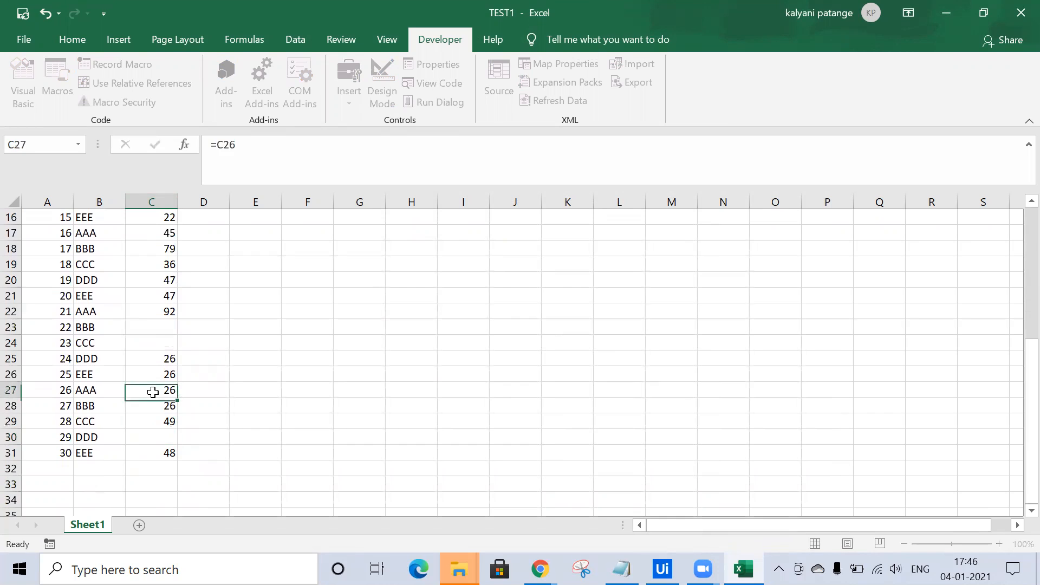
{"action": "key", "text": "Delete"}
{"action": "left_click", "coordinate": [156, 410]}
Step: Replace the contents of cell C25 with 89 and of cell C26 with 100
{"action": "left_click", "coordinate": [153, 359]}
{"action": "type", "text": "89"}
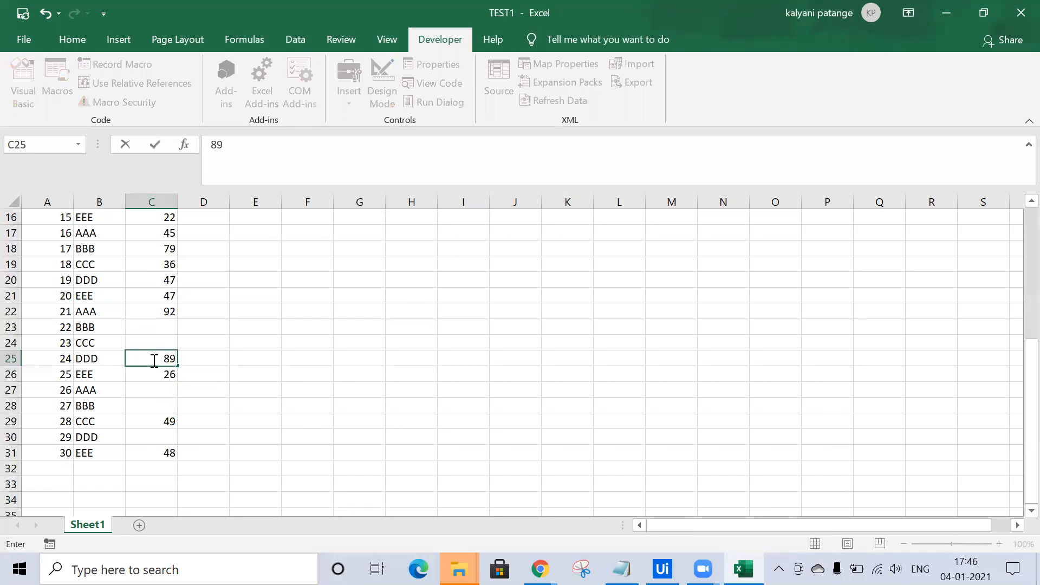
{"action": "left_click", "coordinate": [153, 373]}
{"action": "type", "text": "1"}
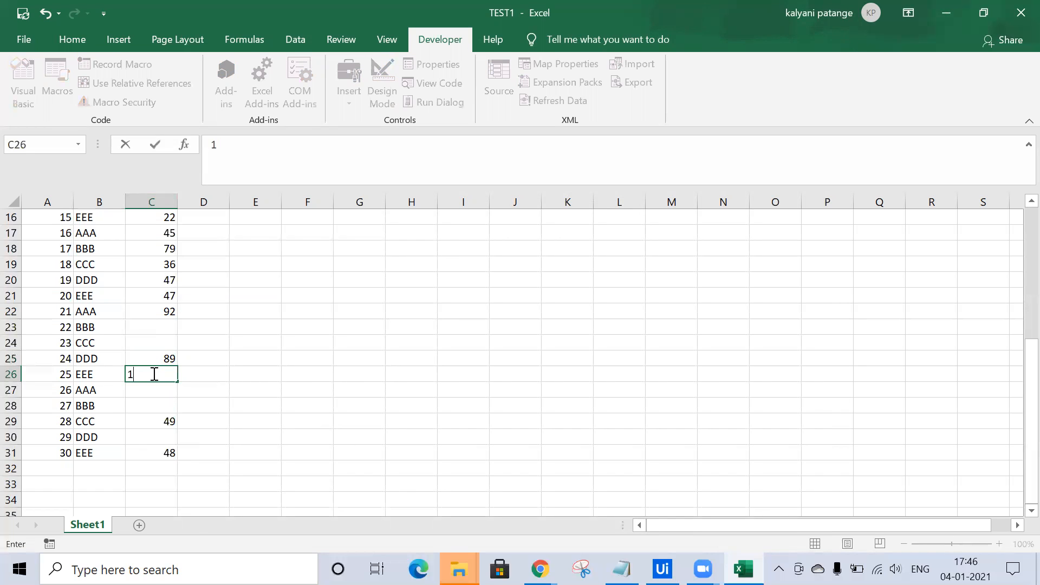
{"action": "type", "text": "00"}
{"action": "left_click", "coordinate": [161, 420]}
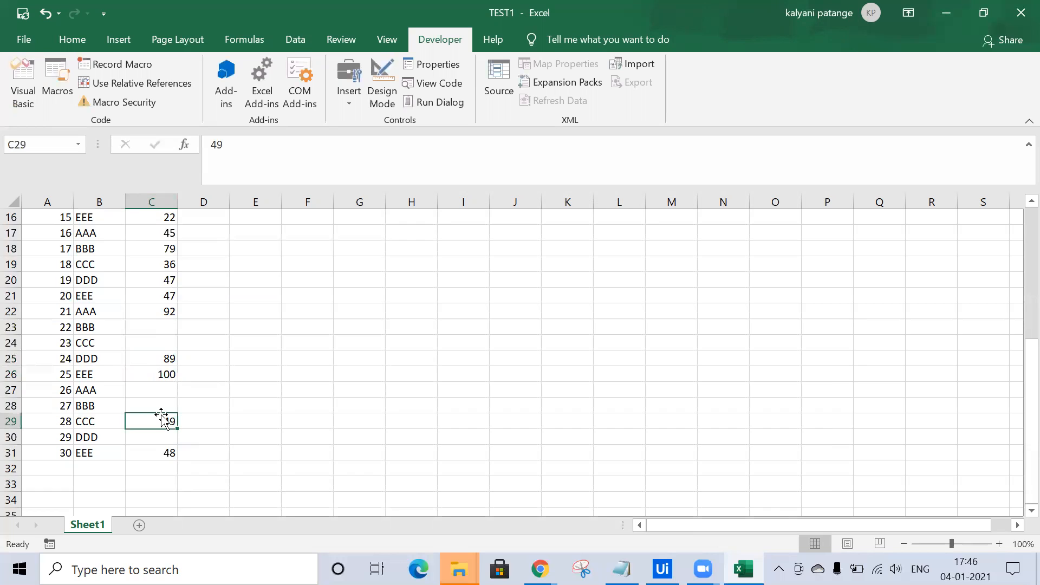
Step: Save the workbook and run the Value macro, checking the filled cells down the Value column
{"action": "scroll", "coordinate": [161, 416], "scroll_direction": "up", "scroll_amount": 5}
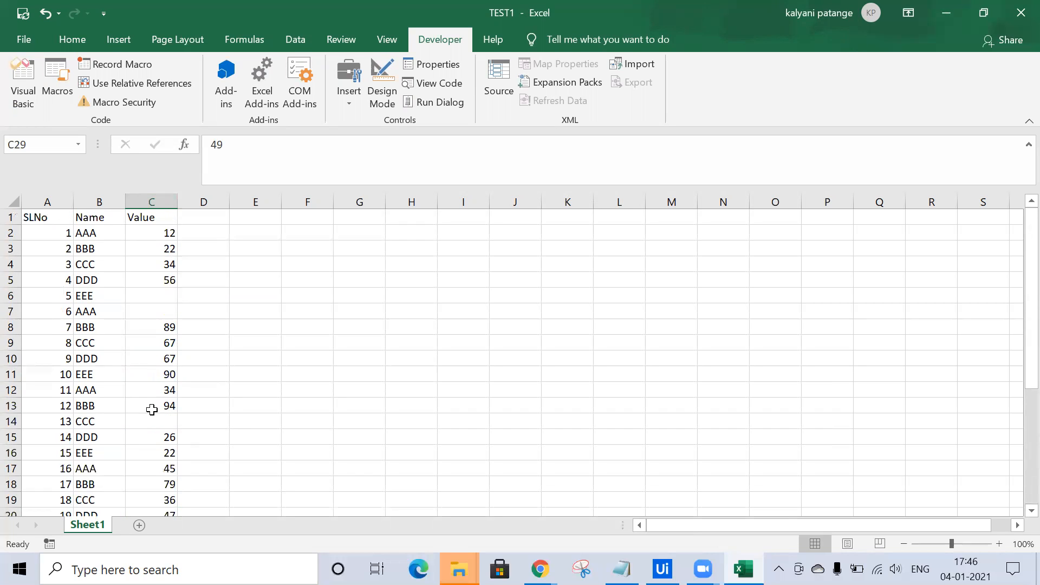
{"action": "key", "text": "ctrl+s"}
{"action": "left_click", "coordinate": [54, 73]}
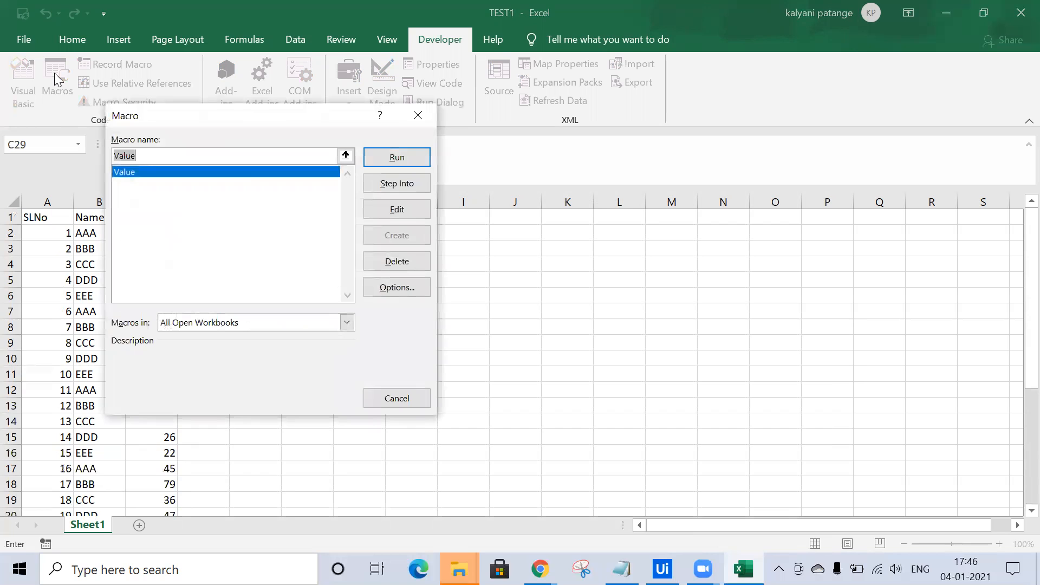
{"action": "left_click", "coordinate": [394, 161]}
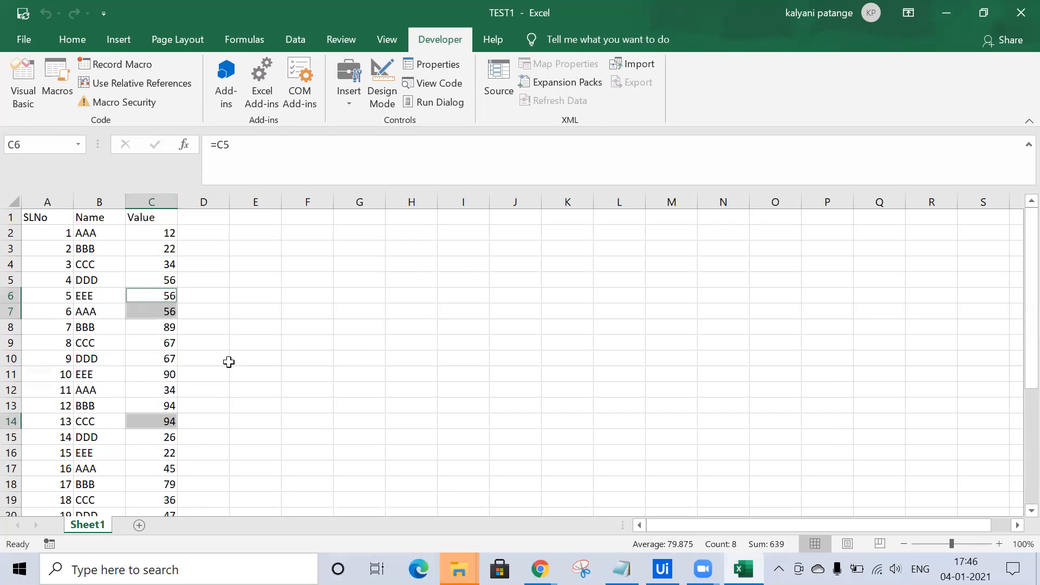
{"action": "scroll", "coordinate": [139, 401], "scroll_direction": "down", "scroll_amount": 2}
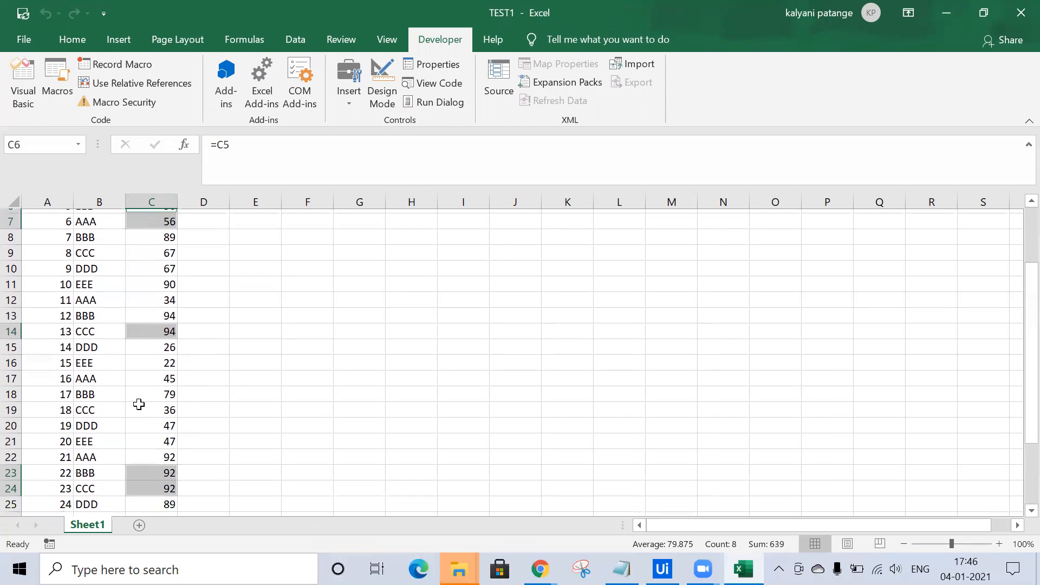
{"action": "scroll", "coordinate": [139, 409], "scroll_direction": "down", "scroll_amount": 2}
{"action": "scroll", "coordinate": [139, 441], "scroll_direction": "down", "scroll_amount": 2}
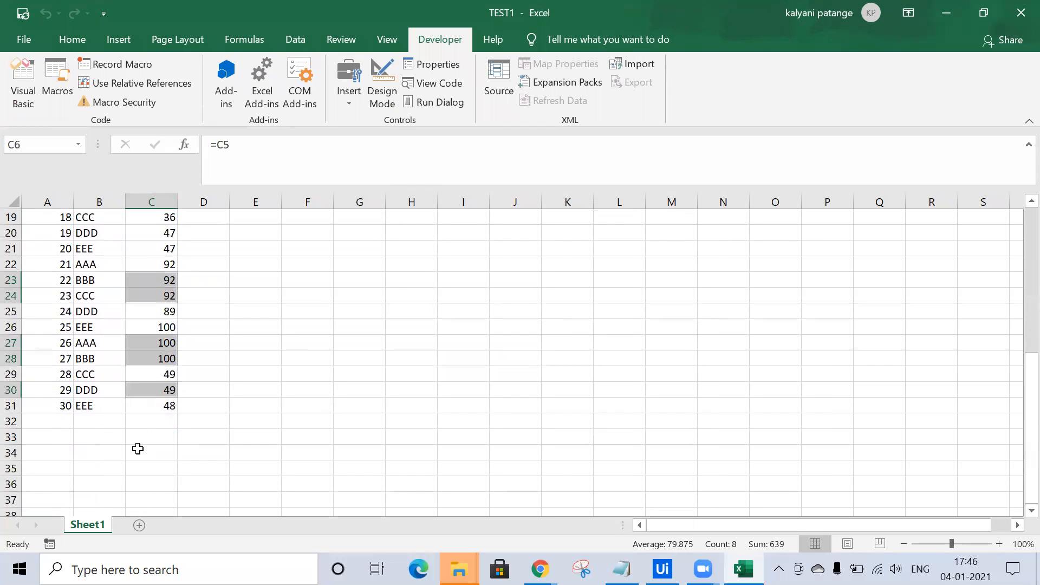
{"action": "scroll", "coordinate": [138, 449], "scroll_direction": "up", "scroll_amount": 6}
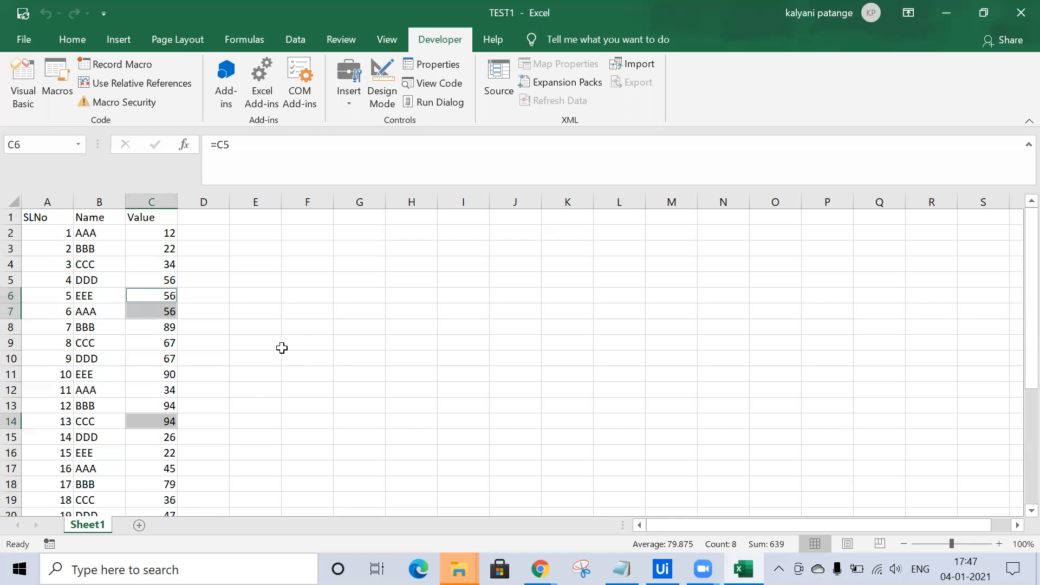
Step: Switch to UiPath Studio and create a blank process named Macro_1, saving the open Interview_Scenario file
{"action": "left_click", "coordinate": [663, 569]}
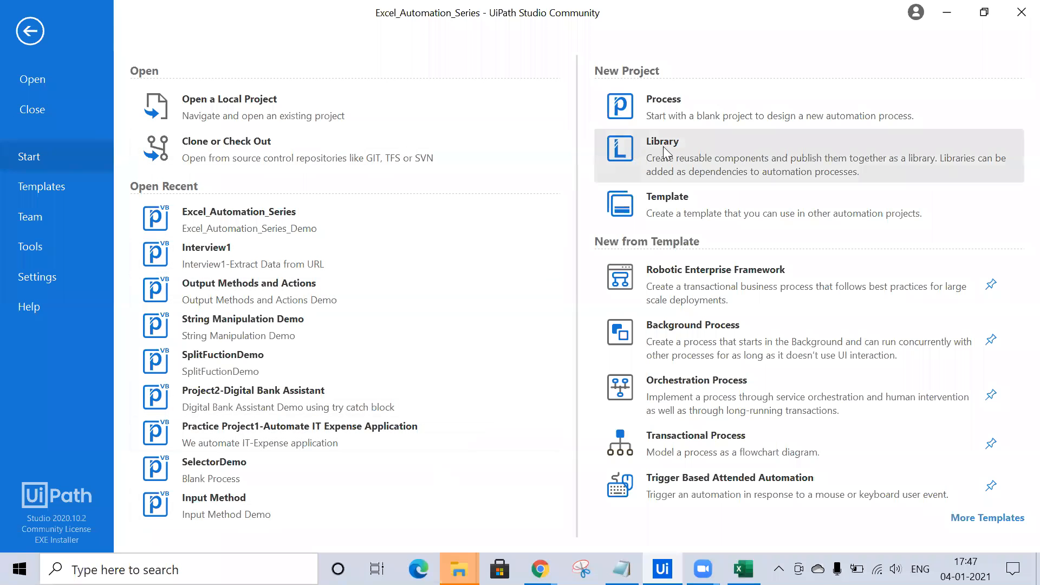
{"action": "left_click", "coordinate": [684, 101]}
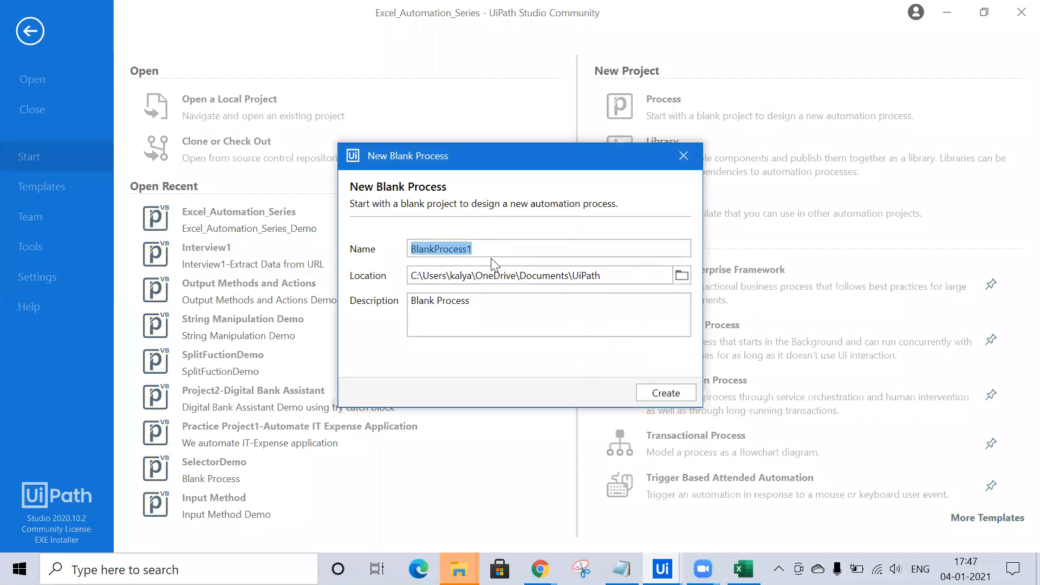
{"action": "type", "text": "Macro_1"}
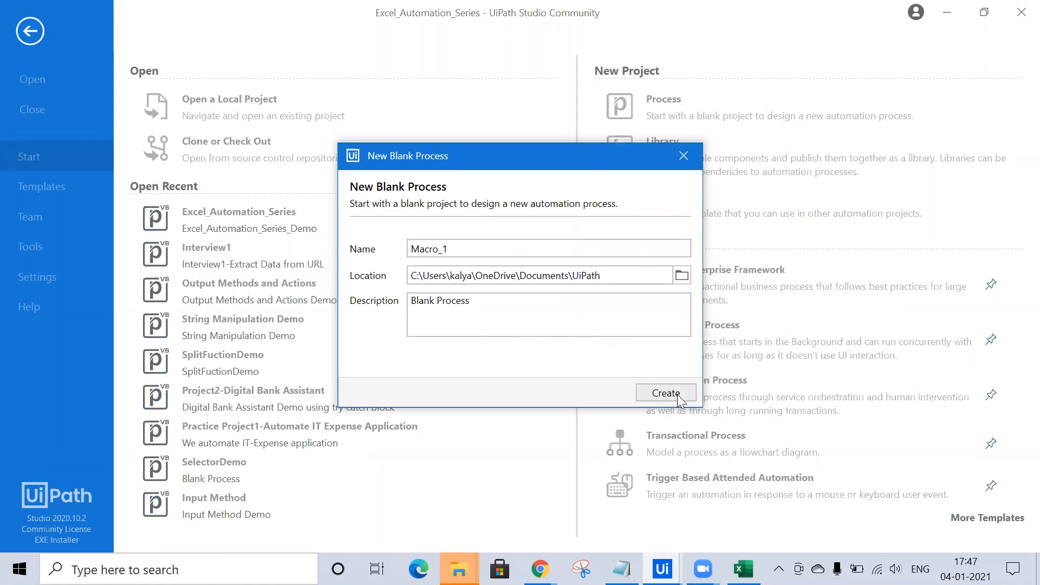
{"action": "left_click", "coordinate": [677, 394]}
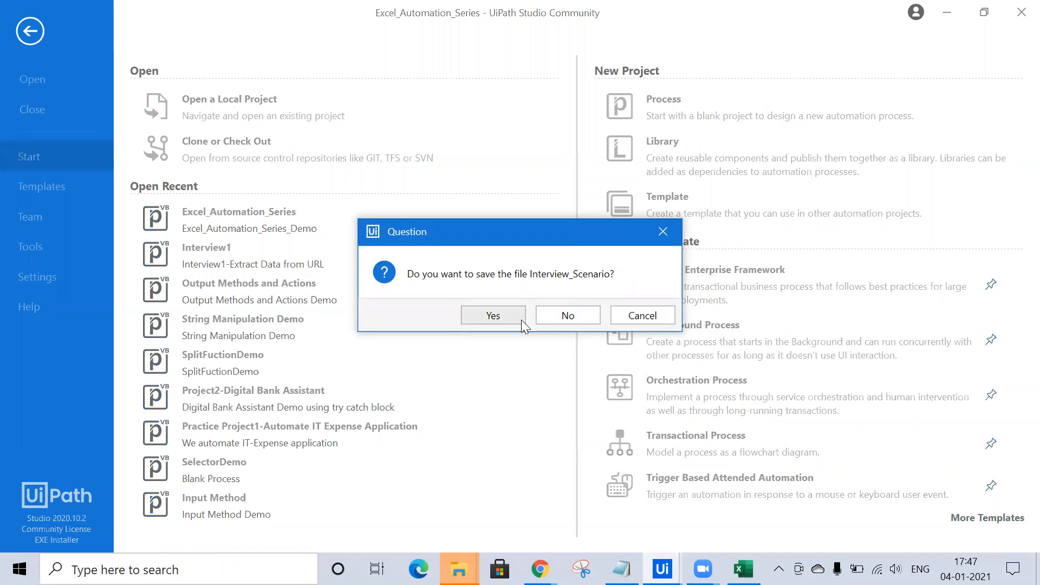
{"action": "left_click", "coordinate": [521, 320]}
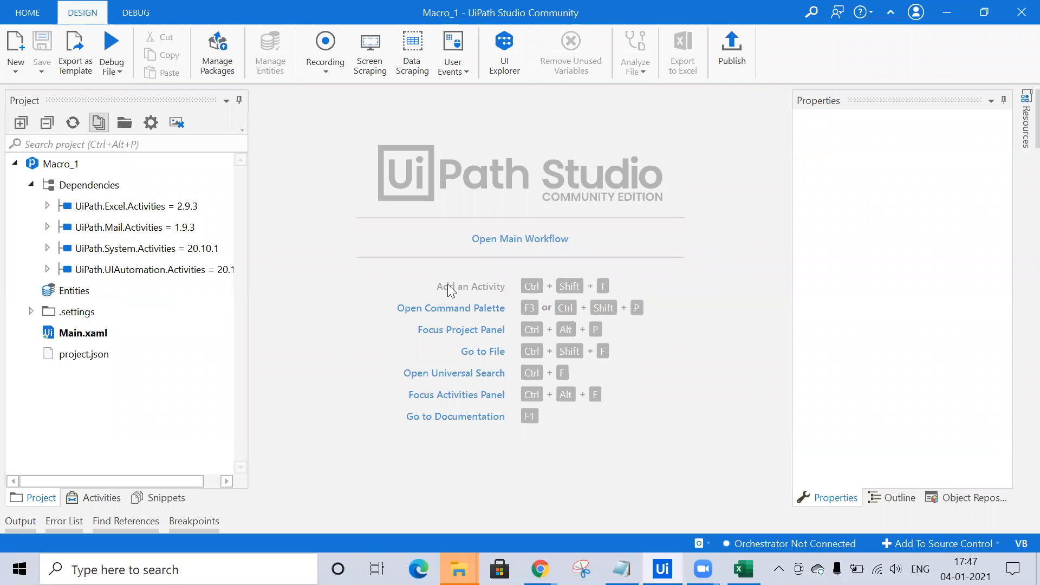
Step: Switch to Excel to review the TEST1 workbook and look at its file on the desktop
{"action": "left_click", "coordinate": [743, 569]}
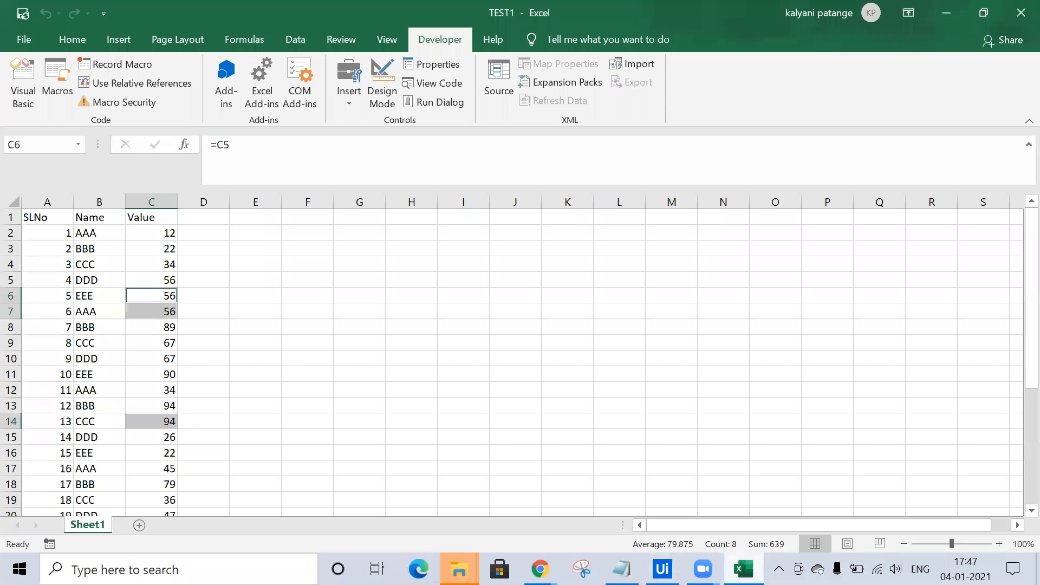
{"action": "left_click", "coordinate": [409, 357]}
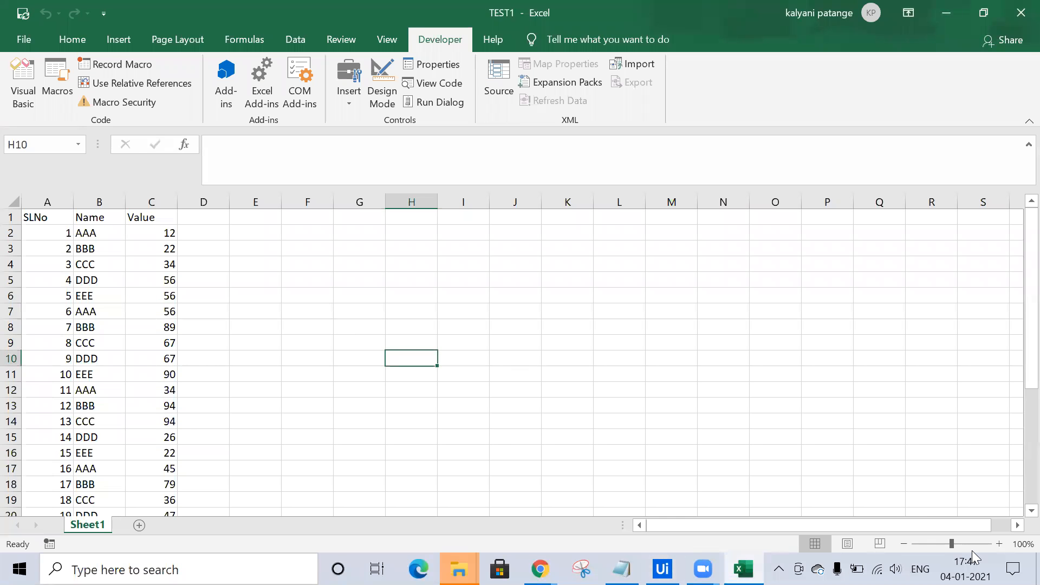
{"action": "key", "text": "super+d"}
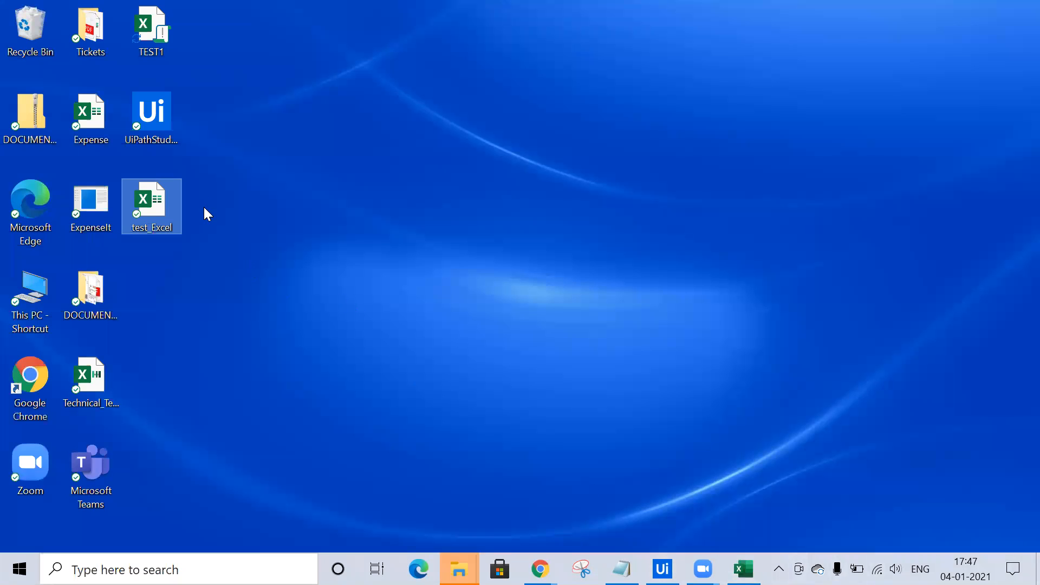
{"action": "key", "text": "super+d"}
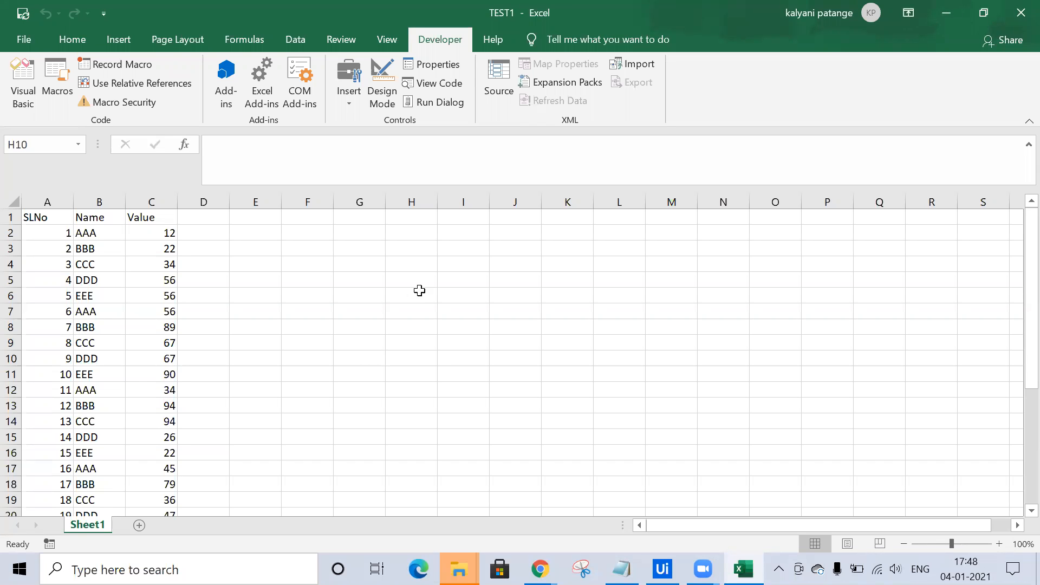
Step: Switch back to UiPath Studio and add a new workflow named Sequence to the Macro_1 project
{"action": "left_click", "coordinate": [662, 569]}
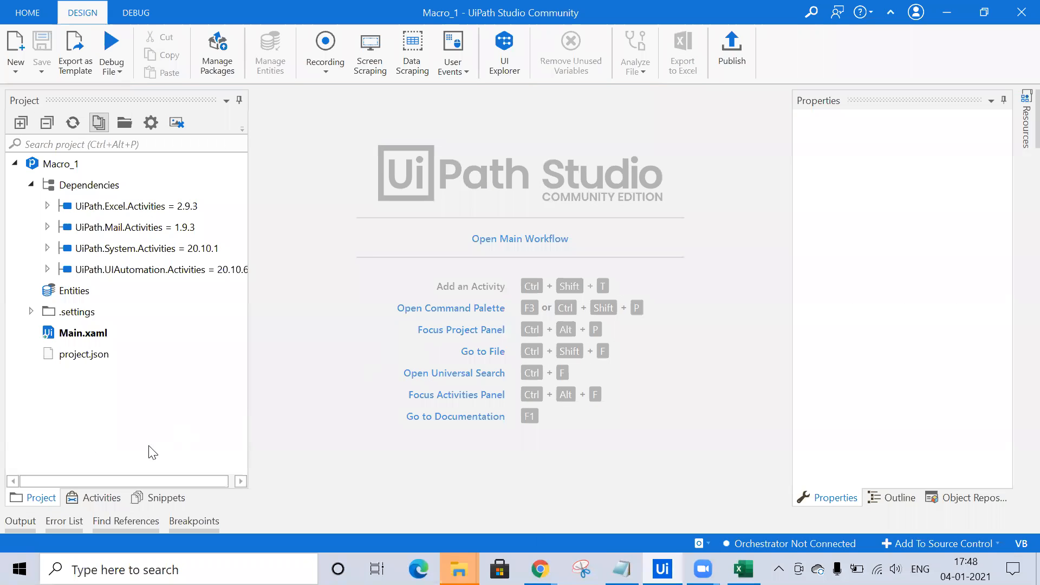
{"action": "left_click", "coordinate": [98, 497]}
{"action": "left_click", "coordinate": [15, 71]}
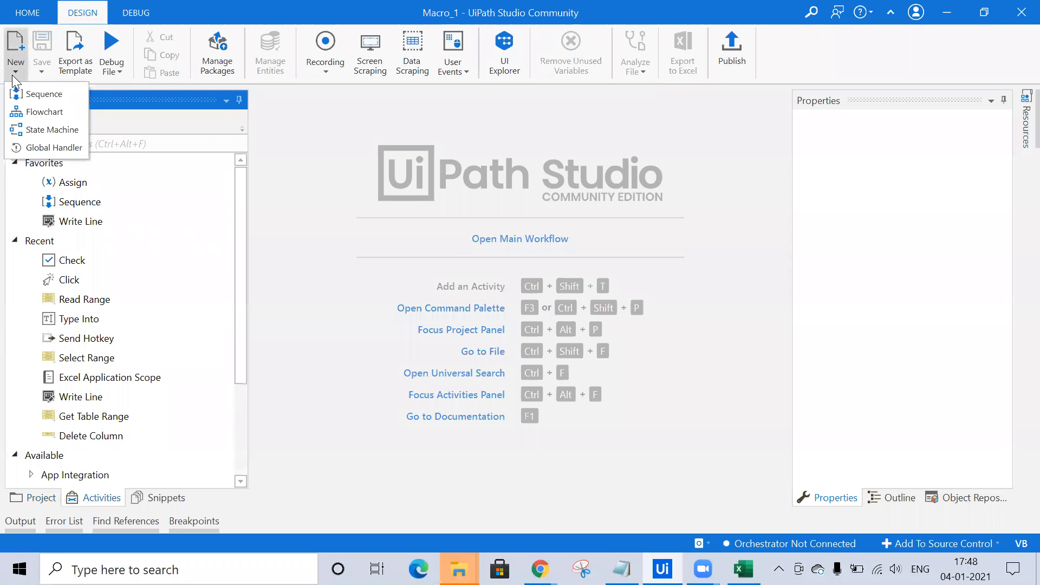
{"action": "left_click", "coordinate": [32, 93]}
{"action": "left_click", "coordinate": [658, 371]}
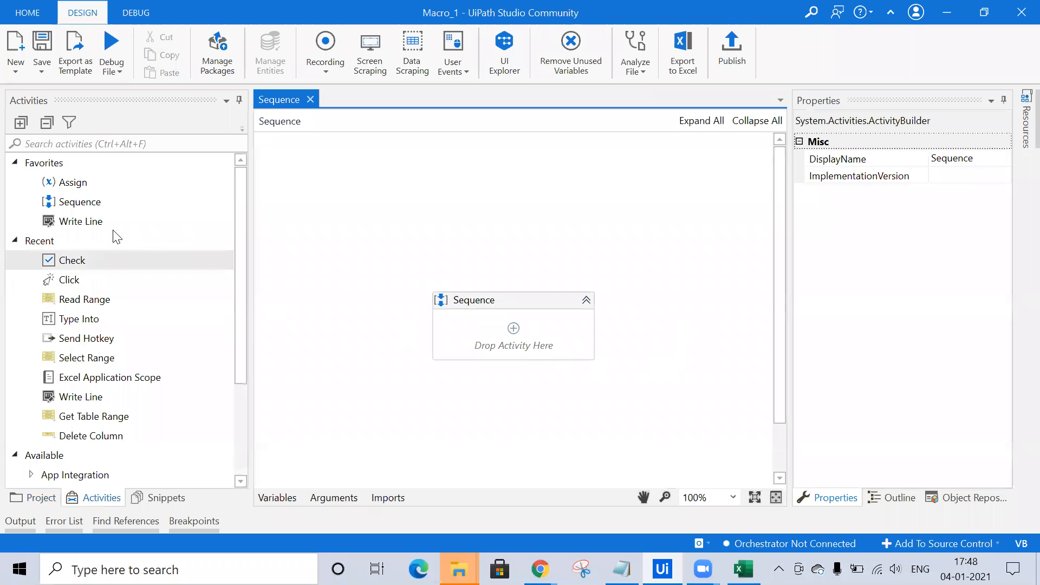
Step: Add an Excel Application Scope activity inside the sequence and turn off its Create if not exists option
{"action": "left_click", "coordinate": [67, 146]}
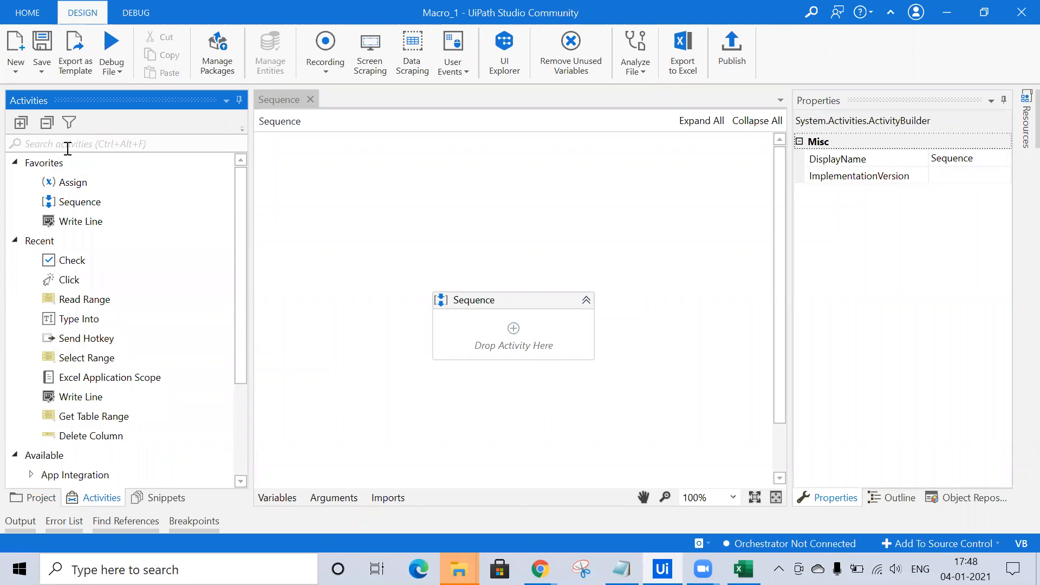
{"action": "type", "text": "exce"}
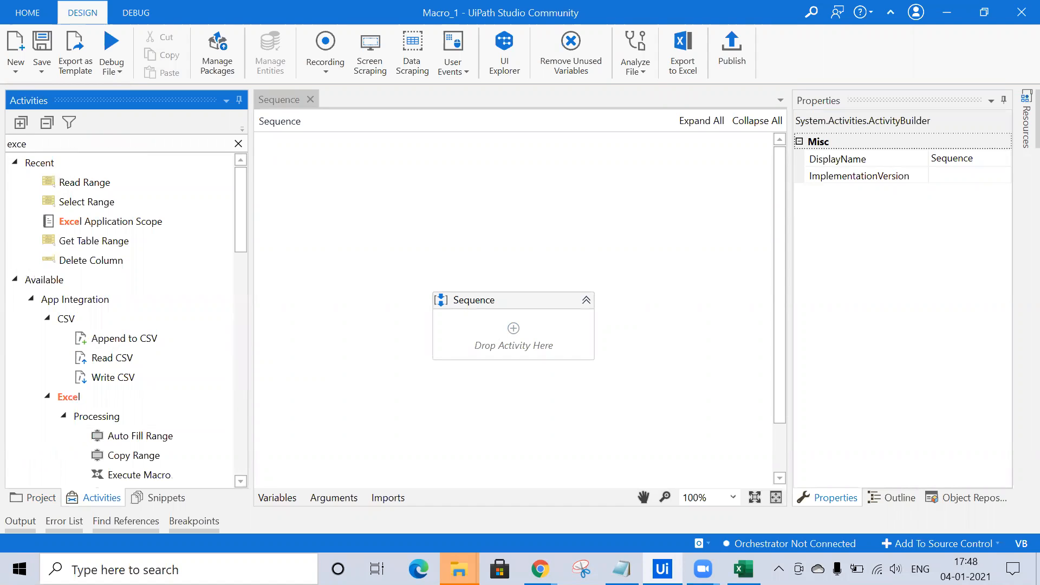
{"action": "left_click_drag", "start_coordinate": [119, 222], "coordinate": [515, 332]}
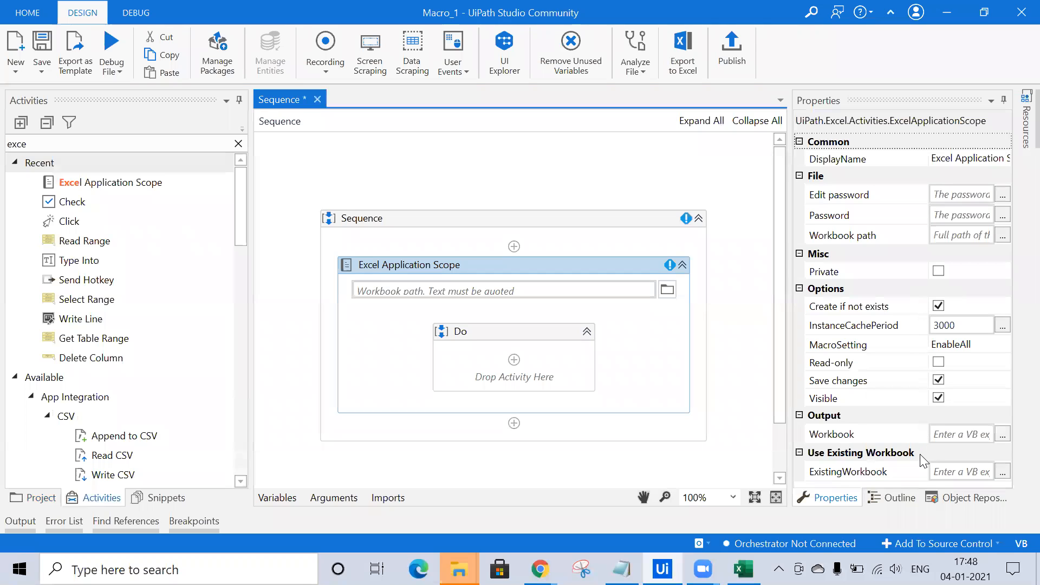
{"action": "left_click", "coordinate": [938, 307]}
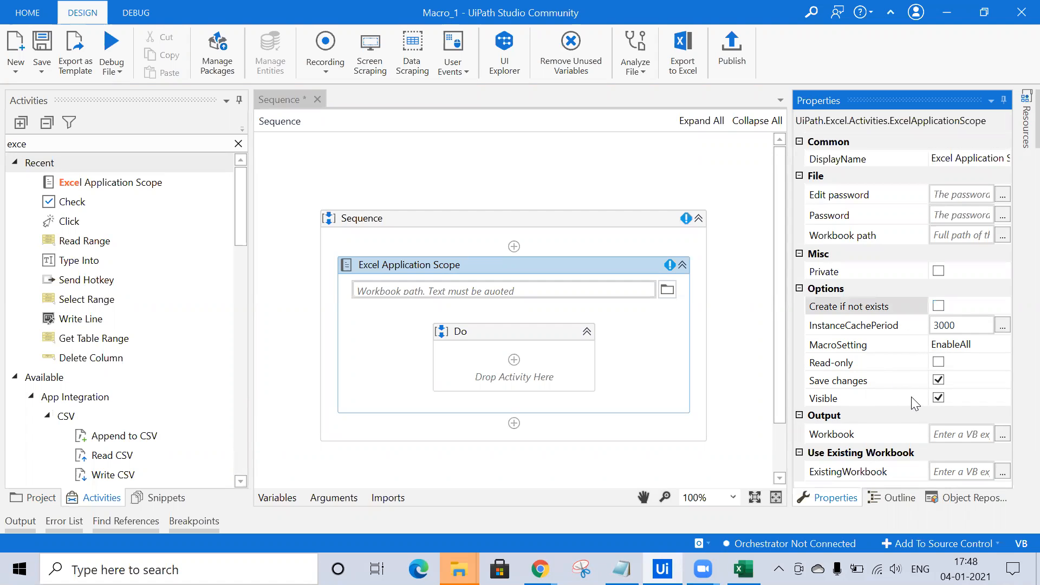
{"action": "left_click", "coordinate": [607, 269]}
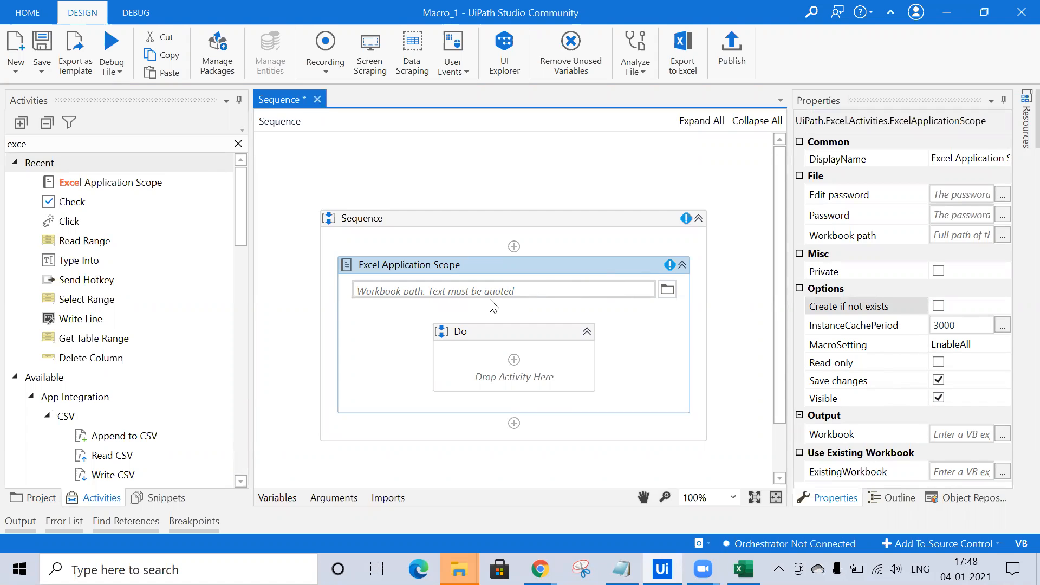
Step: Locate the TEST1 workbook file on the desktop and return to UiPath Studio
{"action": "left_click", "coordinate": [663, 569]}
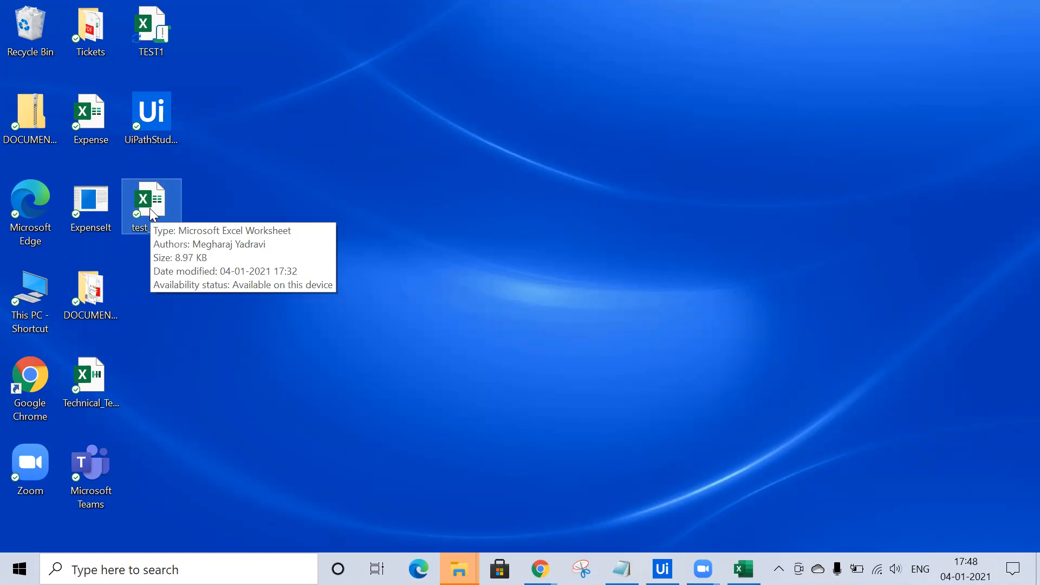
{"action": "left_click", "coordinate": [150, 30]}
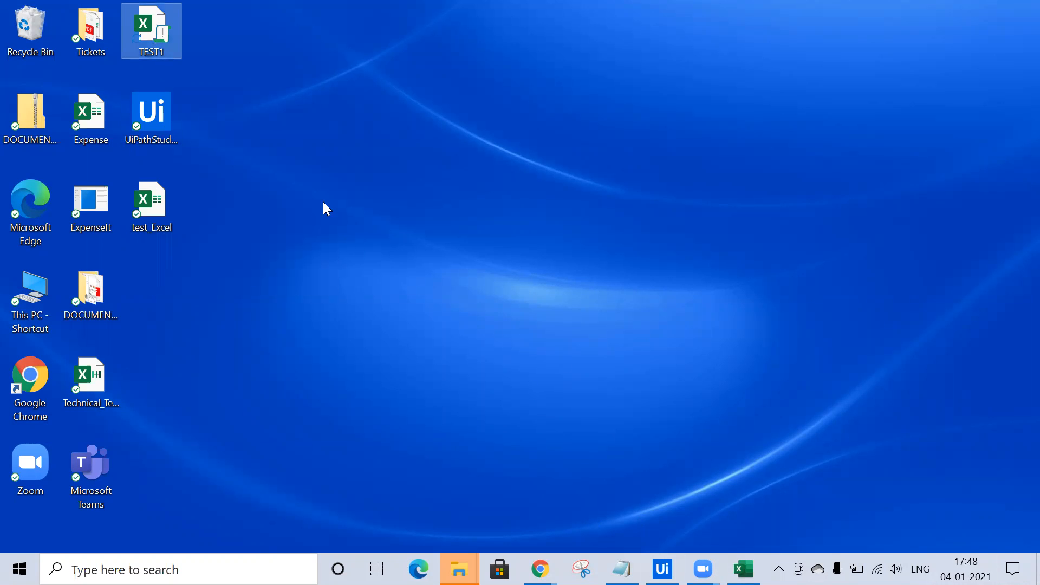
{"action": "left_click", "coordinate": [662, 569]}
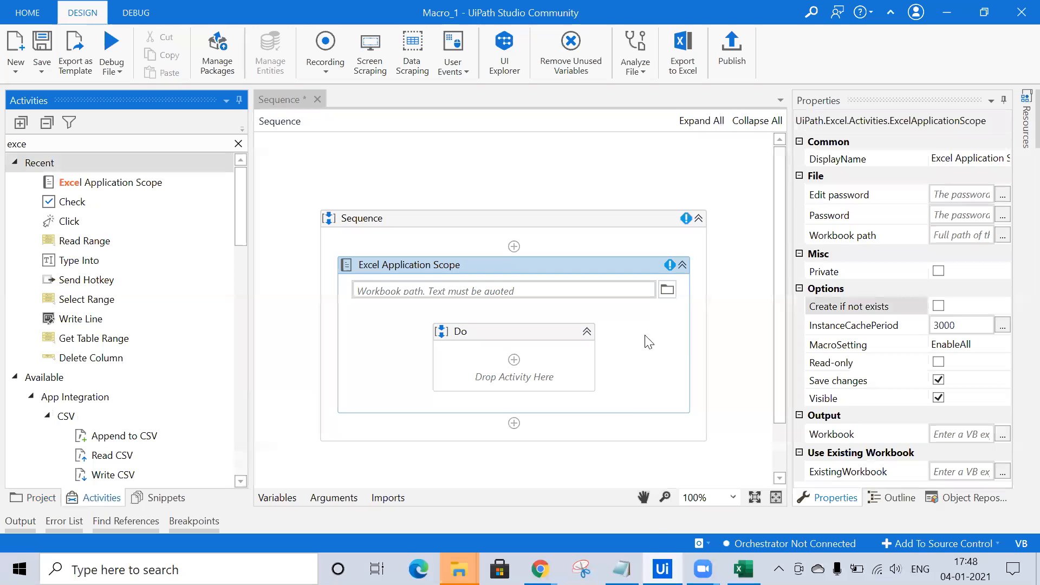
Step: Browse to the desktop and try to choose TEST1 as the workbook for the Excel Application Scope
{"action": "left_click", "coordinate": [667, 292]}
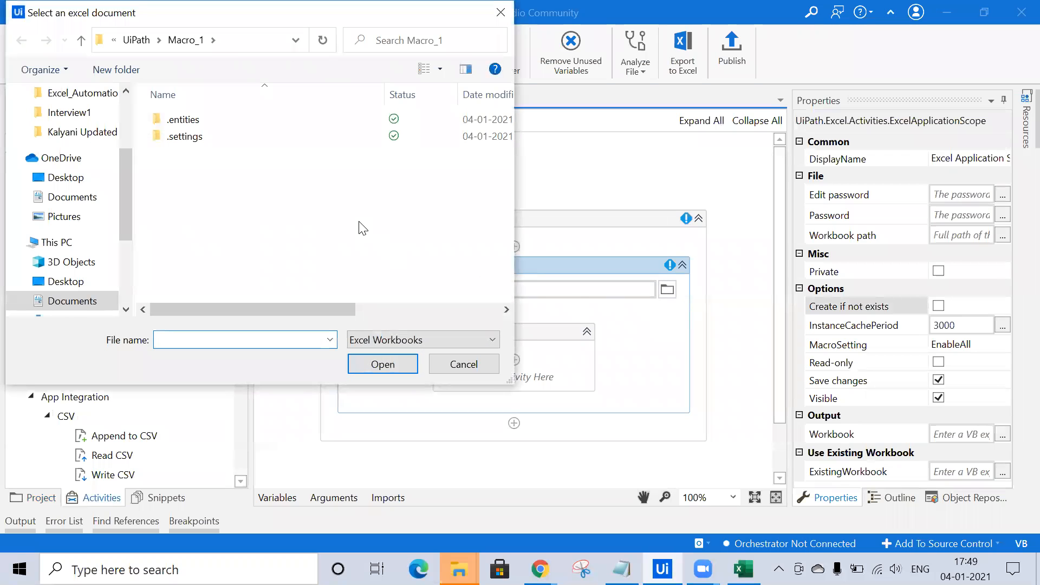
{"action": "left_click", "coordinate": [74, 283]}
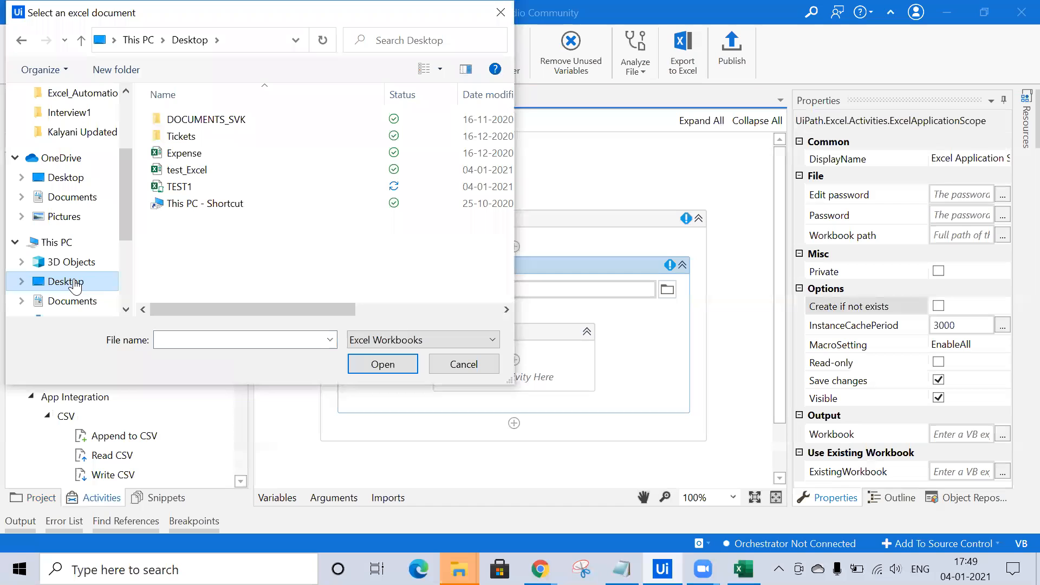
{"action": "left_click", "coordinate": [217, 188]}
{"action": "left_click", "coordinate": [382, 365]}
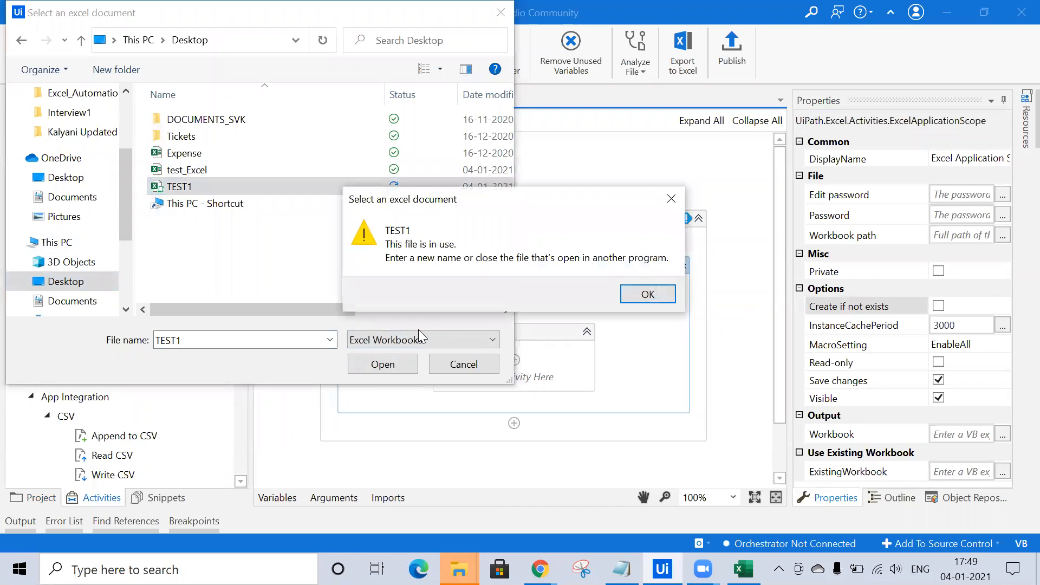
{"action": "left_click", "coordinate": [647, 293]}
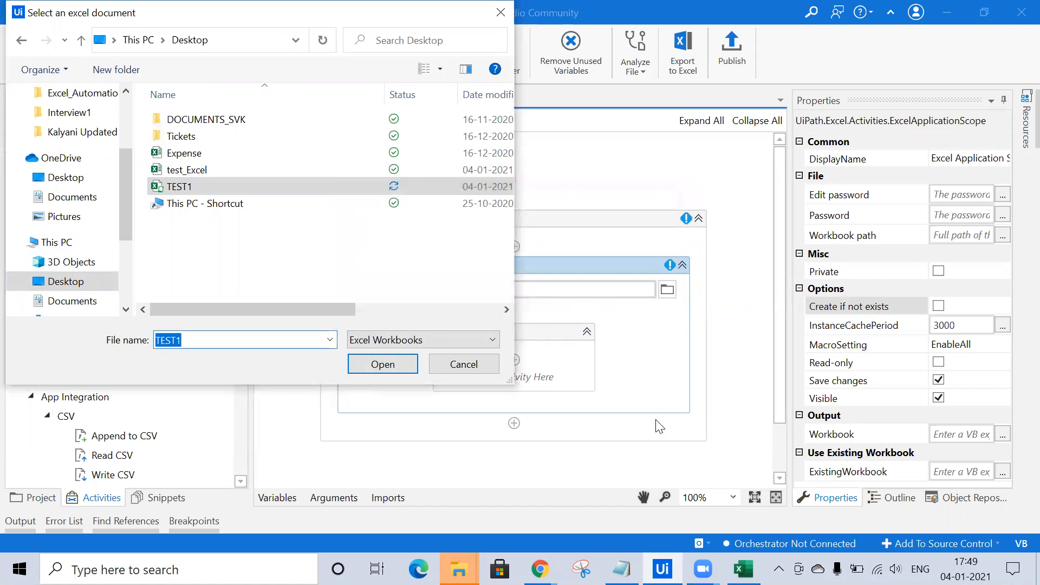
Step: Close TEST1 in Excel without saving and load it as the workbook path of the Excel Application Scope
{"action": "left_click", "coordinate": [742, 566]}
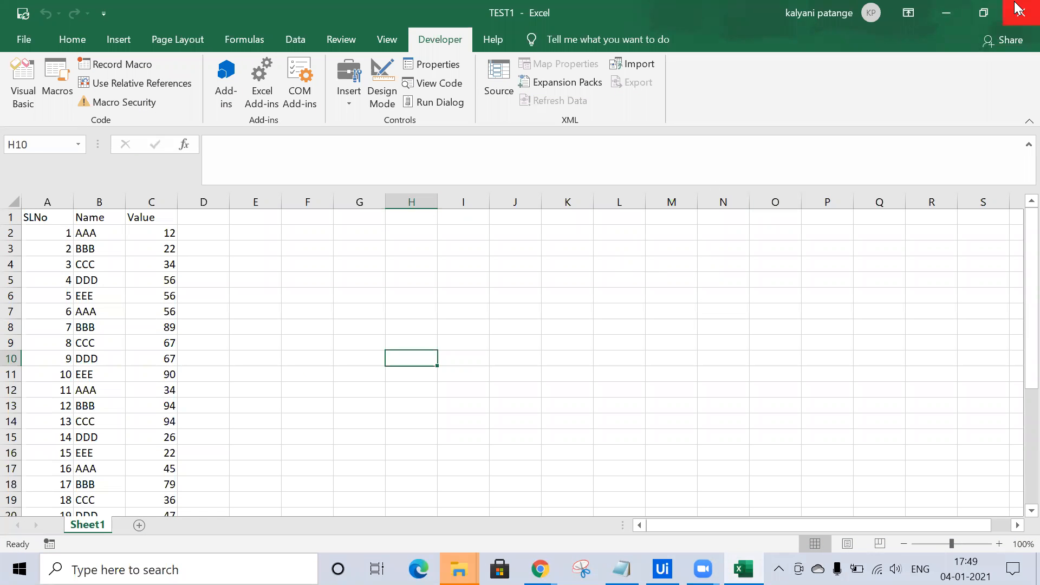
{"action": "left_click", "coordinate": [1019, 8]}
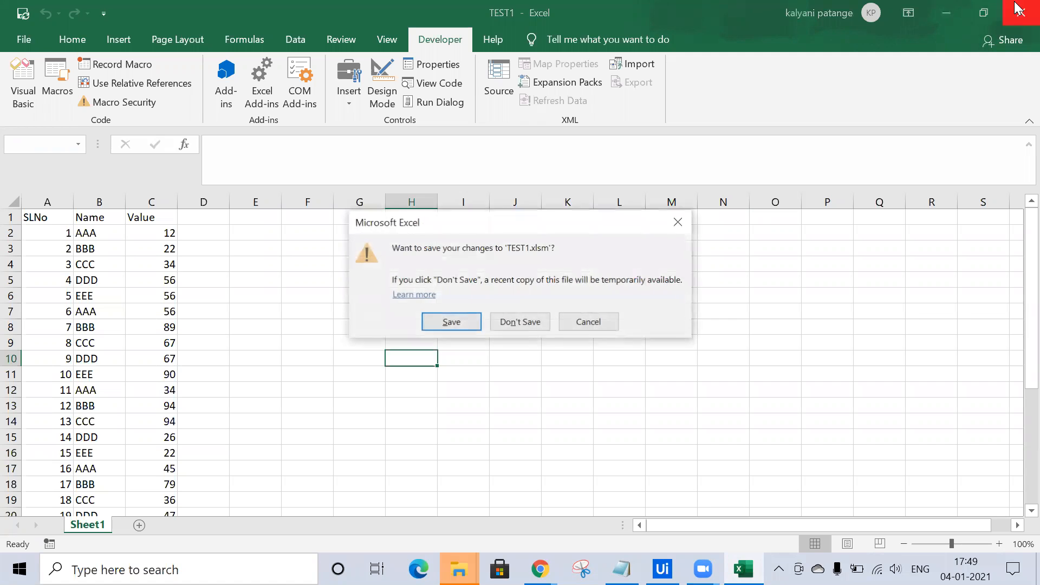
{"action": "left_click", "coordinate": [542, 328]}
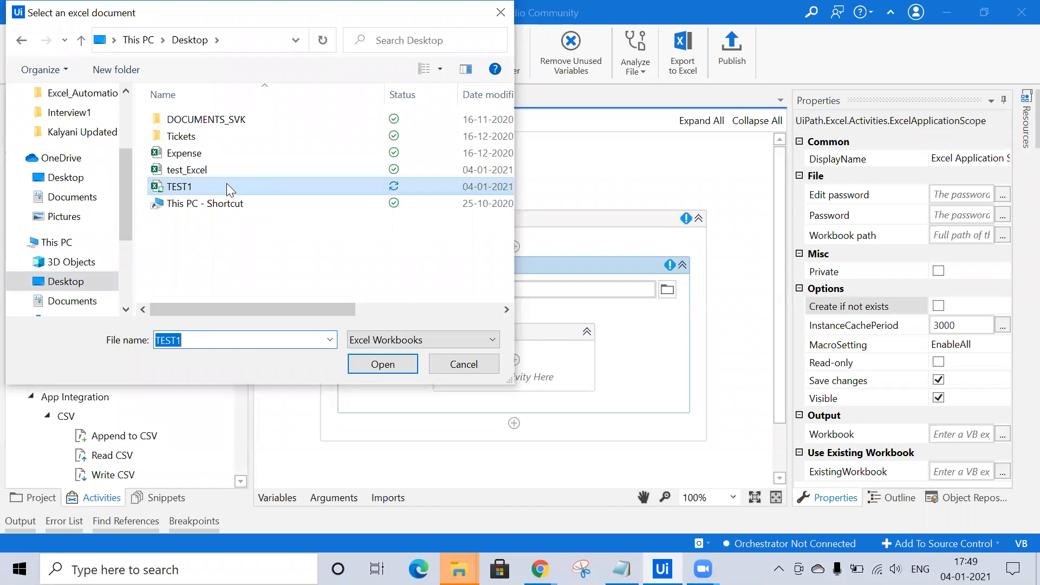
{"action": "left_click", "coordinate": [371, 367]}
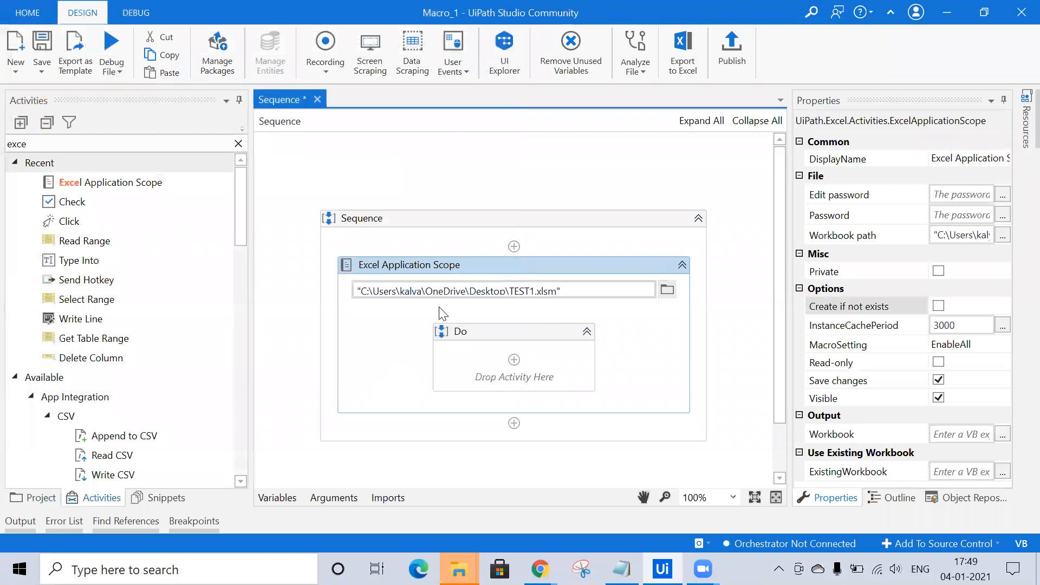
Step: Open TEST1 from the desktop, examine the blank cells in the Value column, and close it to return to UiPath Studio
{"action": "key", "text": "super+d"}
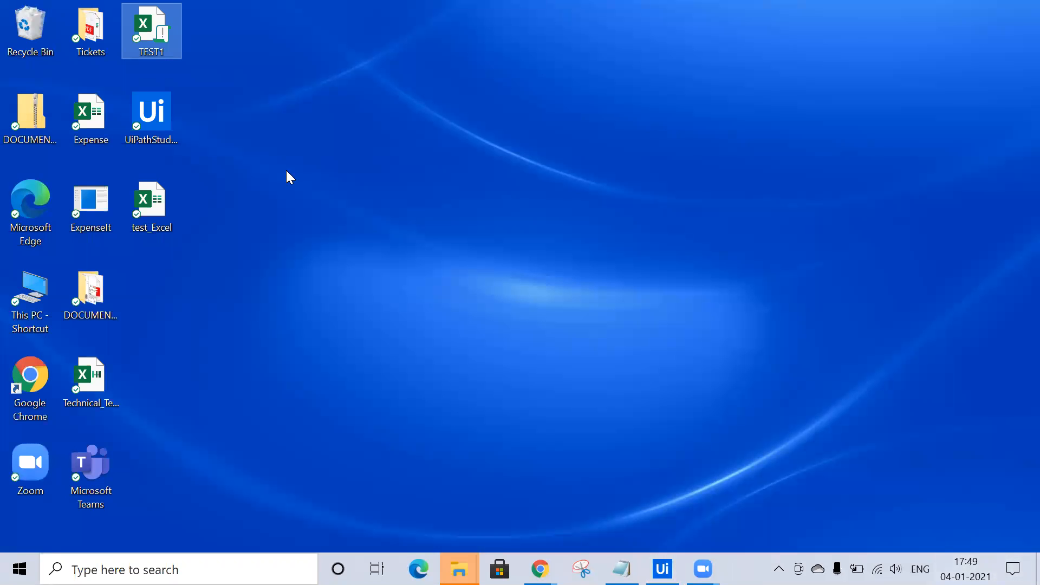
{"action": "double_click", "coordinate": [157, 33]}
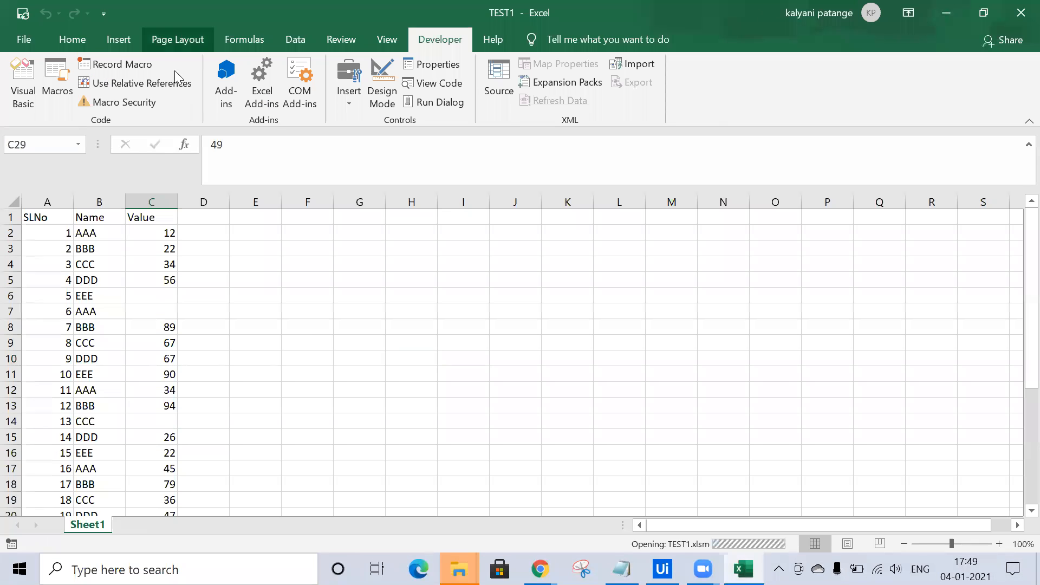
{"action": "scroll", "coordinate": [168, 374], "scroll_direction": "down", "scroll_amount": 4}
{"action": "scroll", "coordinate": [149, 432], "scroll_direction": "down", "scroll_amount": 3}
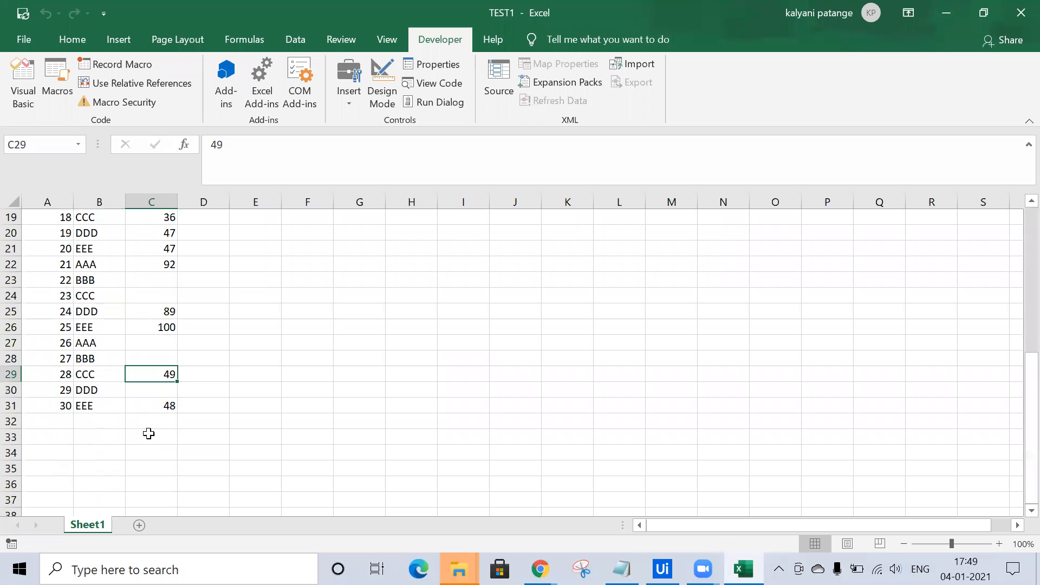
{"action": "scroll", "coordinate": [147, 433], "scroll_direction": "up", "scroll_amount": 6}
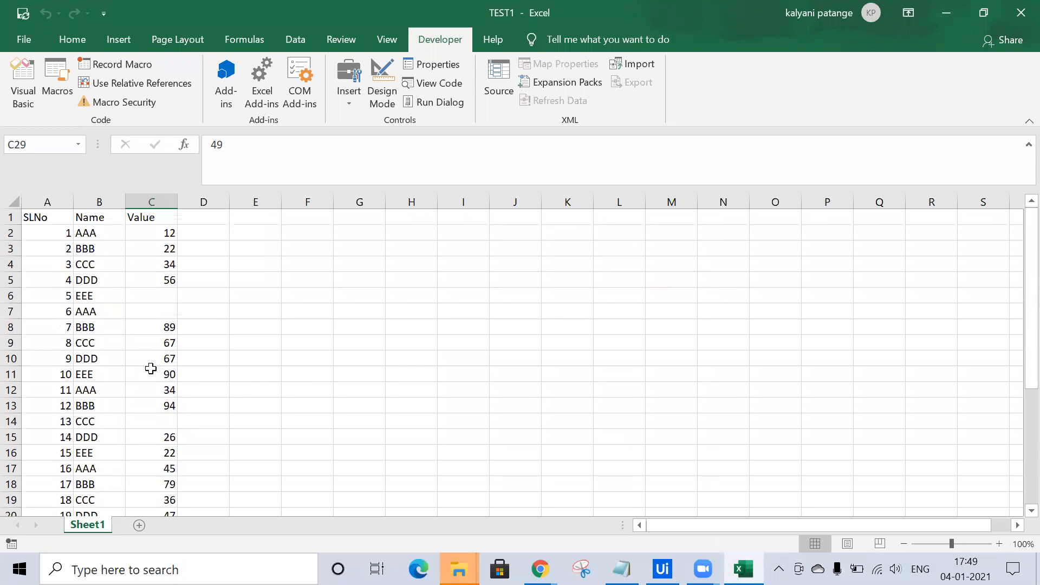
{"action": "scroll", "coordinate": [143, 415], "scroll_direction": "down", "scroll_amount": 2}
{"action": "scroll", "coordinate": [143, 434], "scroll_direction": "down", "scroll_amount": 3}
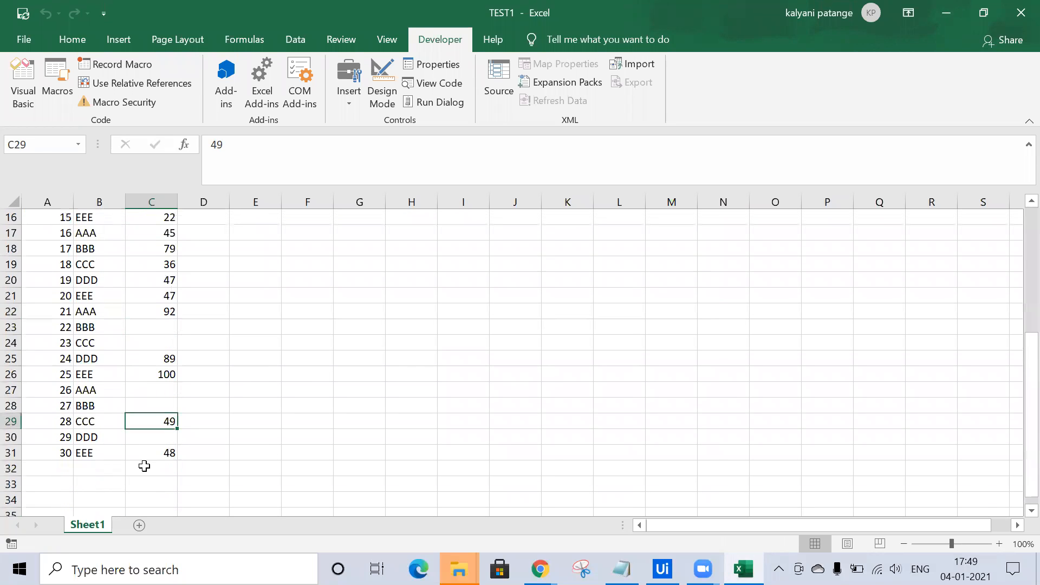
{"action": "scroll", "coordinate": [145, 464], "scroll_direction": "up", "scroll_amount": 5}
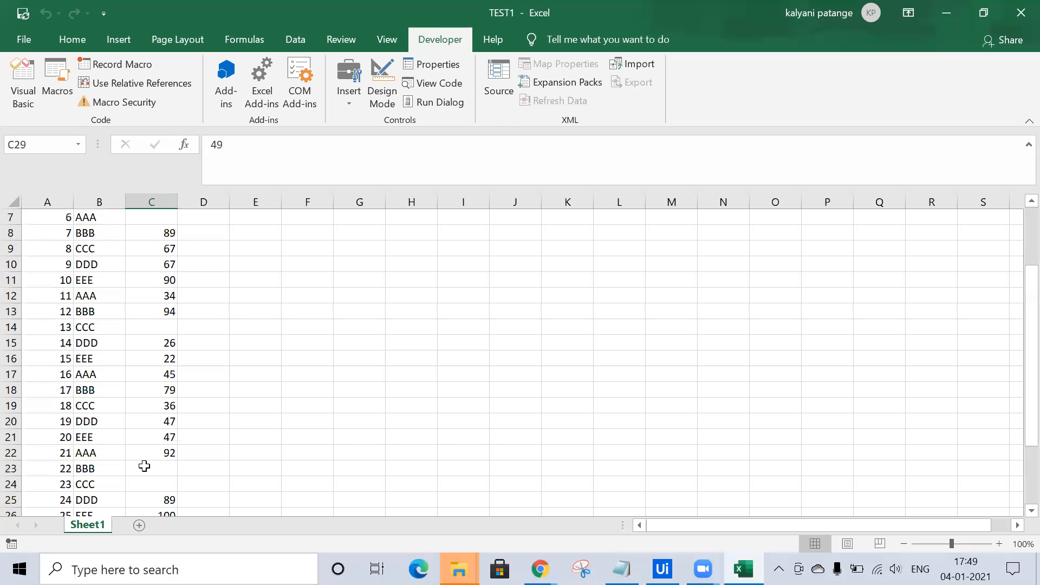
{"action": "left_click", "coordinate": [1018, 18]}
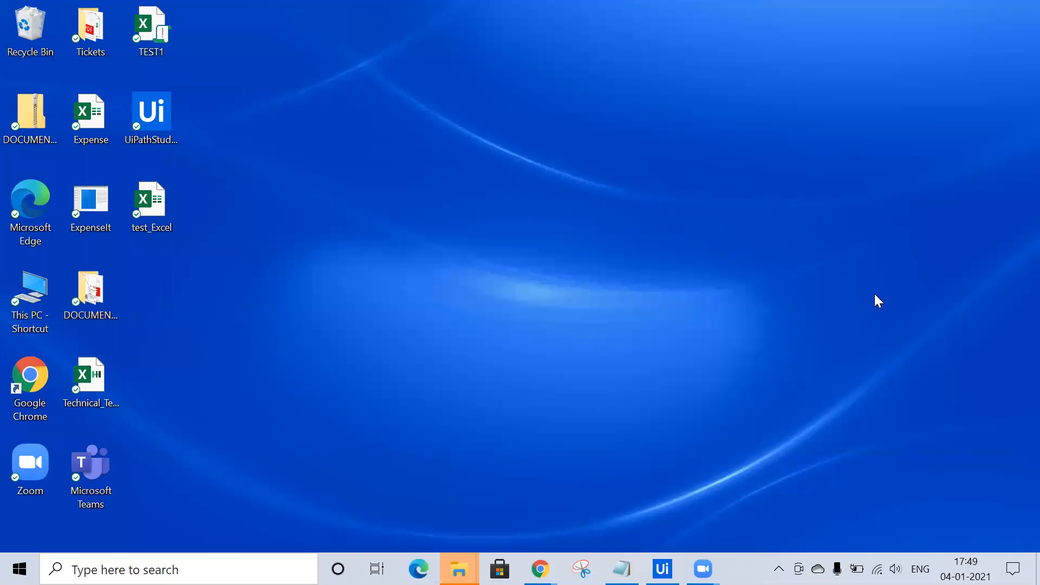
{"action": "left_click", "coordinate": [662, 569]}
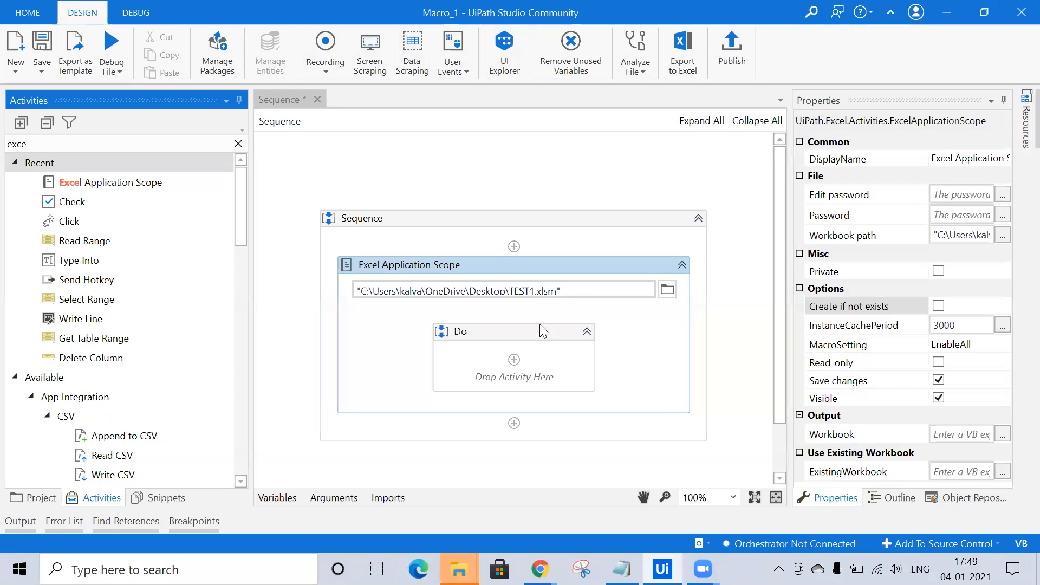
Step: Search the activities for "exe" and add an Execute Macro activity inside the Do container of the Excel Application Scope
{"action": "left_click", "coordinate": [30, 150]}
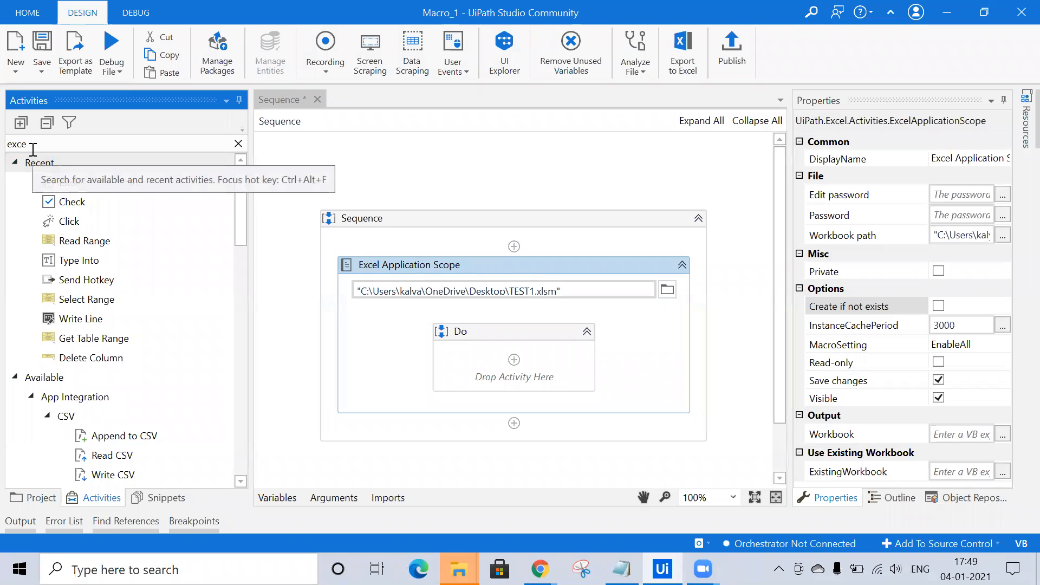
{"action": "key", "text": "BackSpace"}
{"action": "key", "text": "BackSpace"}
{"action": "key", "text": "BackSpace"}
{"action": "key", "text": "BackSpace"}
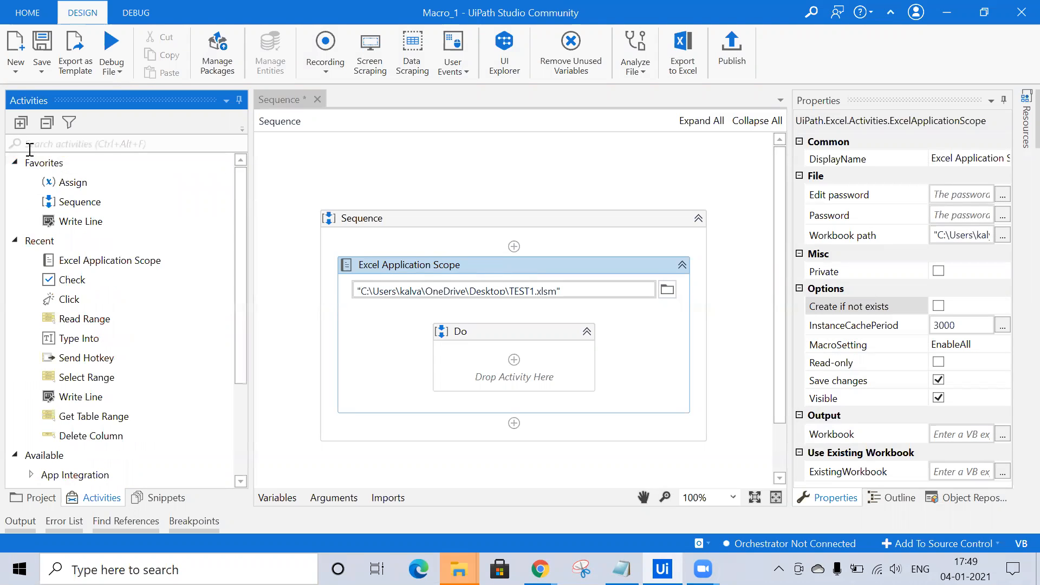
{"action": "type", "text": "e"}
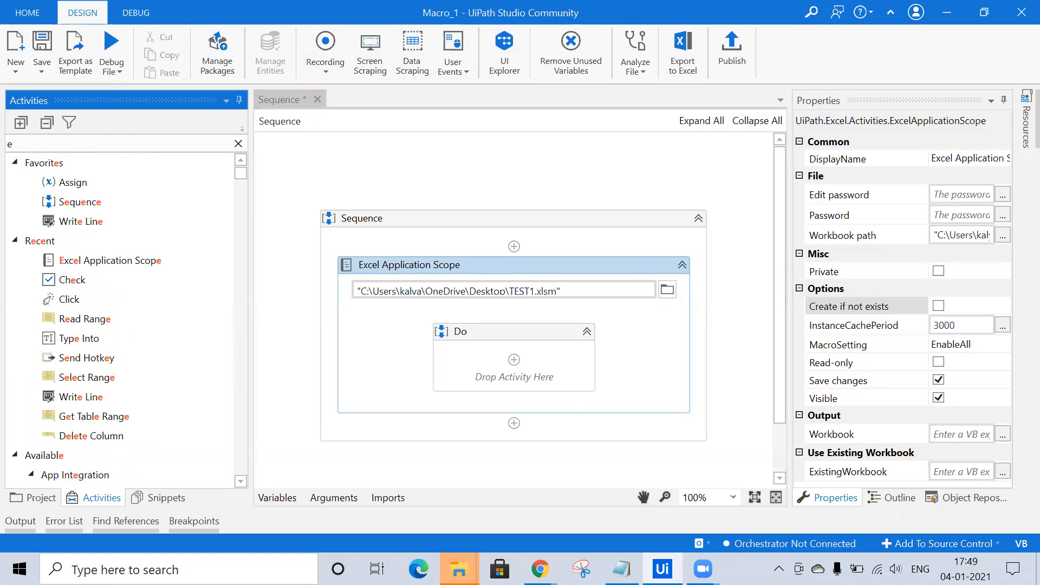
{"action": "type", "text": "xe"}
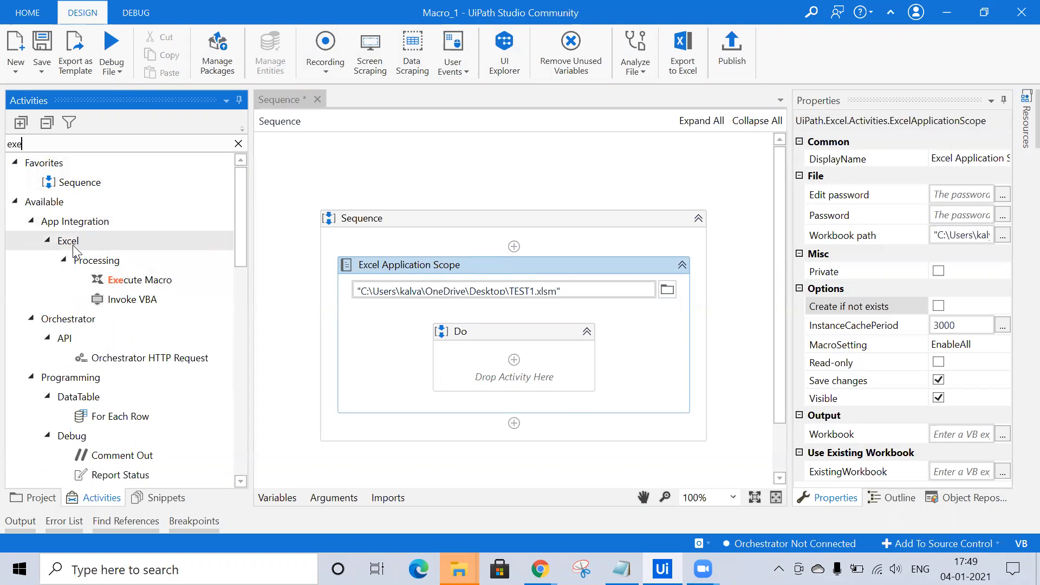
{"action": "left_click_drag", "start_coordinate": [139, 284], "coordinate": [516, 357]}
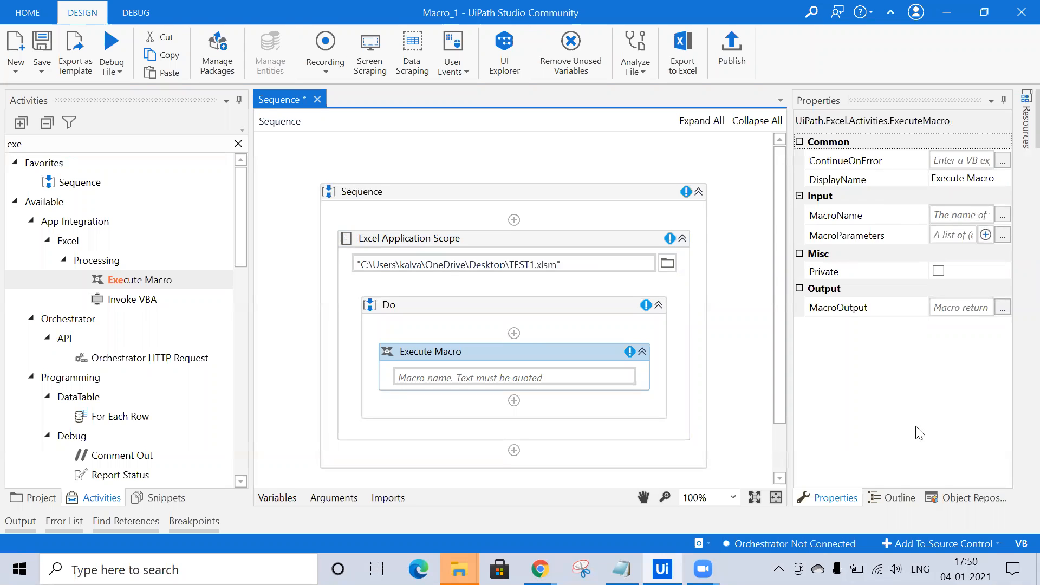
Step: Open TEST1 in Excel, look up the macro's name in its macro list, and return to UiPath Studio
{"action": "left_click", "coordinate": [1039, 569]}
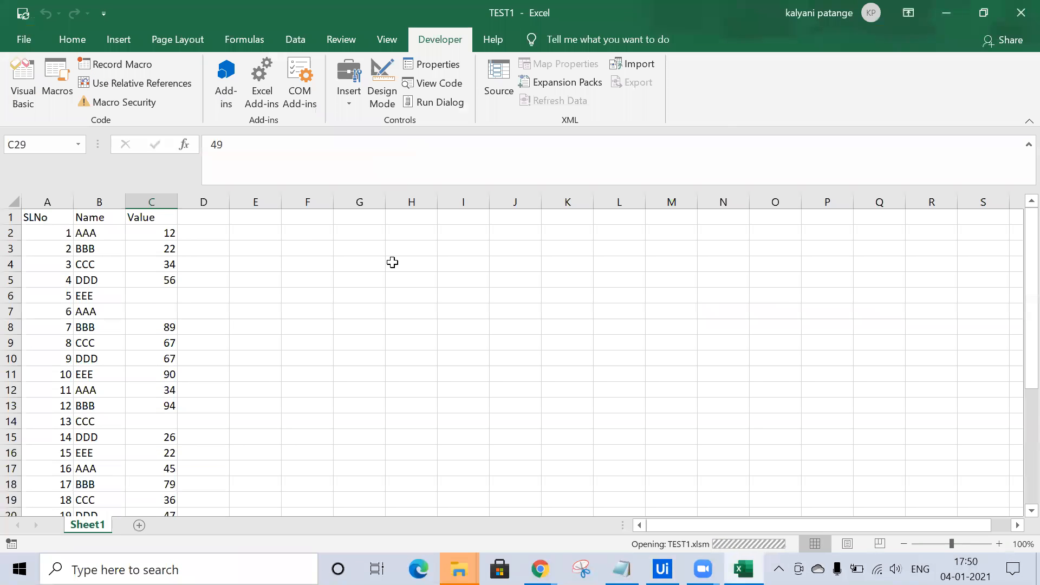
{"action": "left_click", "coordinate": [57, 77]}
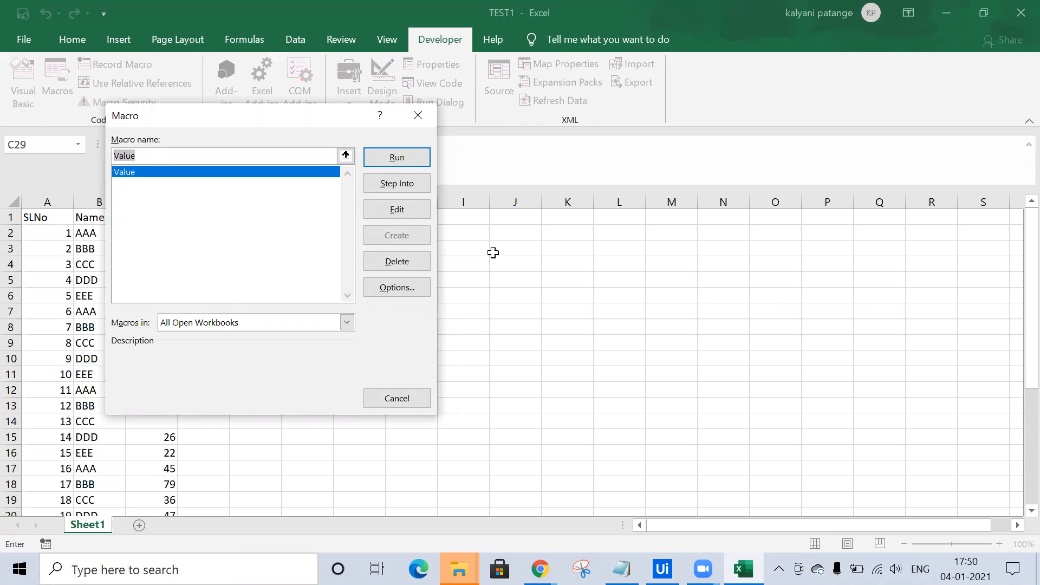
{"action": "left_click", "coordinate": [662, 569]}
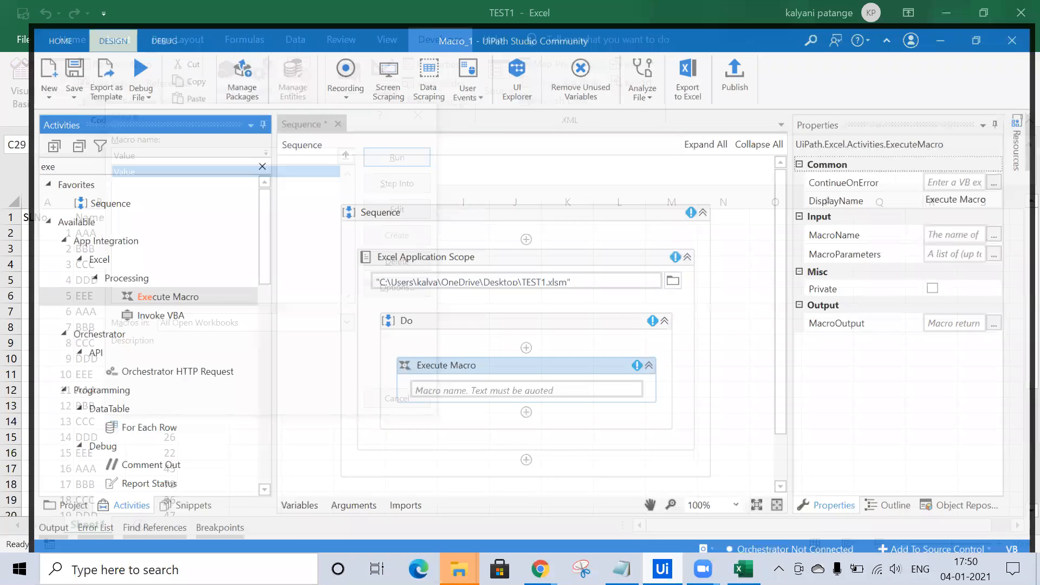
Step: Set the MacroName of the Execute Macro activity to "Value", including the quotation marks
{"action": "left_click", "coordinate": [942, 219]}
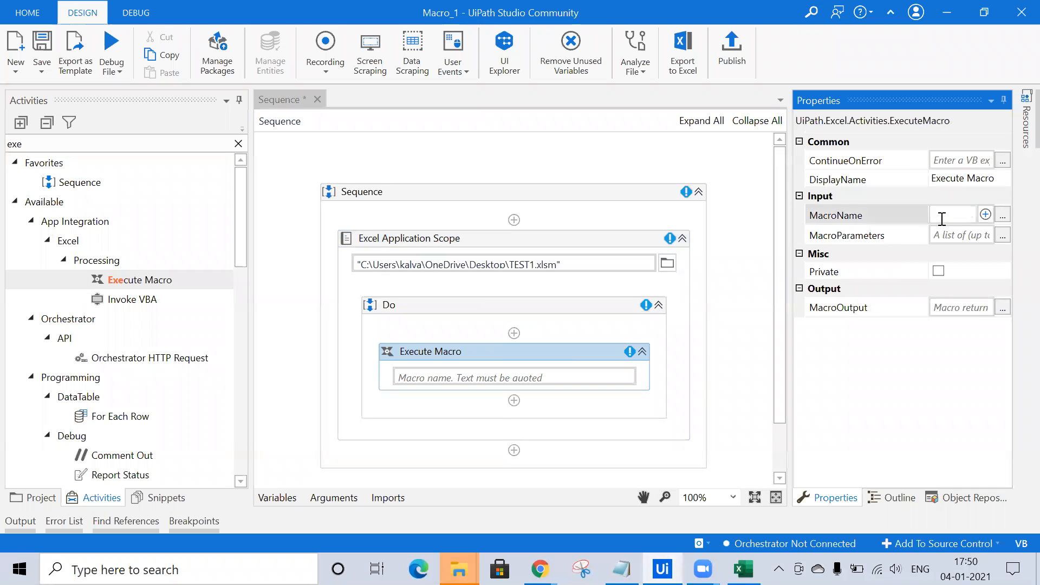
{"action": "type", "text": "\"Value"}
{"action": "left_click", "coordinate": [739, 363]}
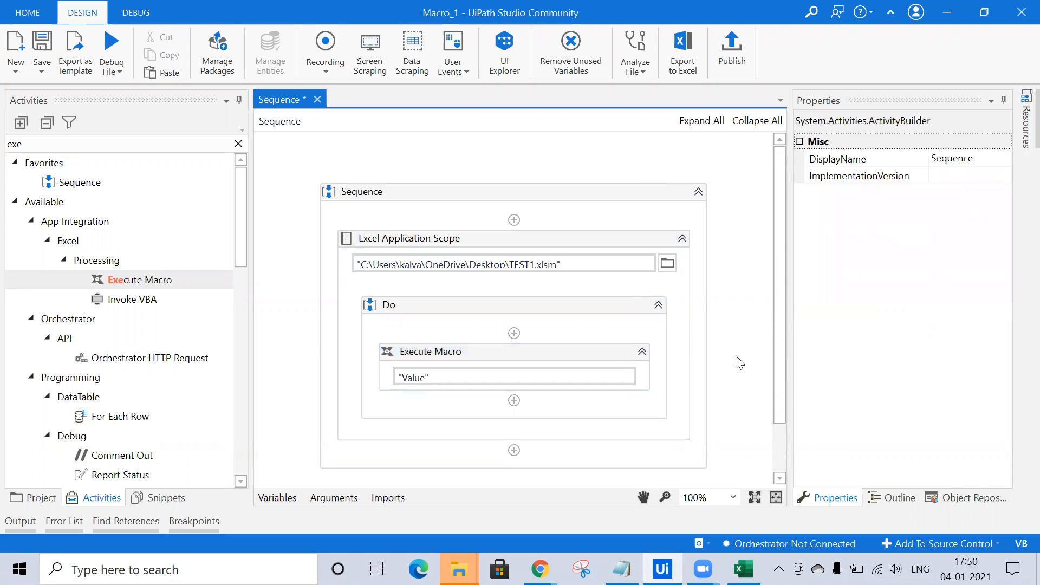
{"action": "left_click", "coordinate": [581, 365]}
Step: Switch to Excel, dismiss the macro list and close TEST1, returning to the Execute Macro activity in UiPath Studio
{"action": "left_click", "coordinate": [743, 569]}
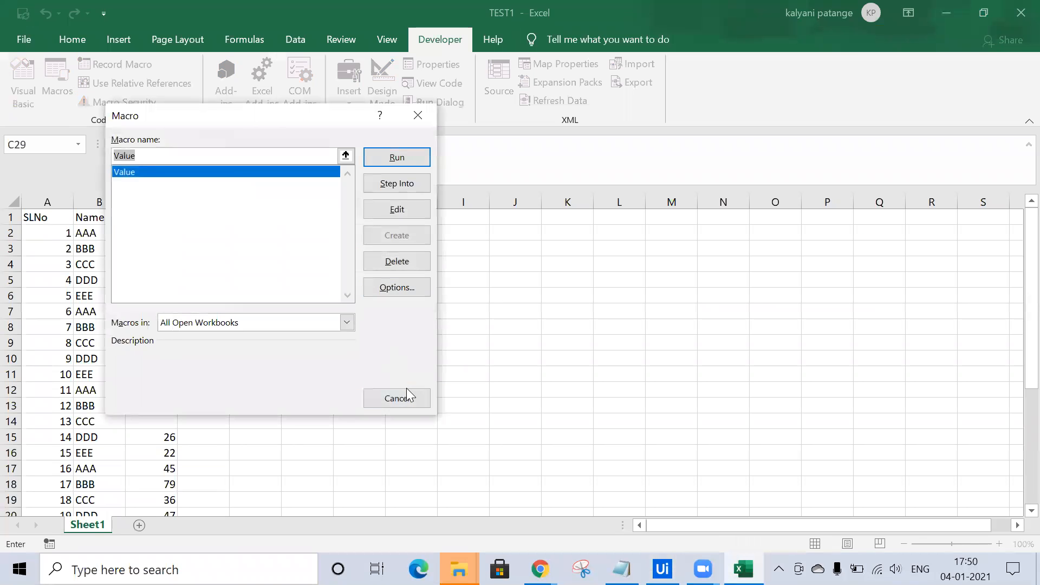
{"action": "left_click", "coordinate": [397, 398]}
{"action": "left_click", "coordinate": [1022, 13]}
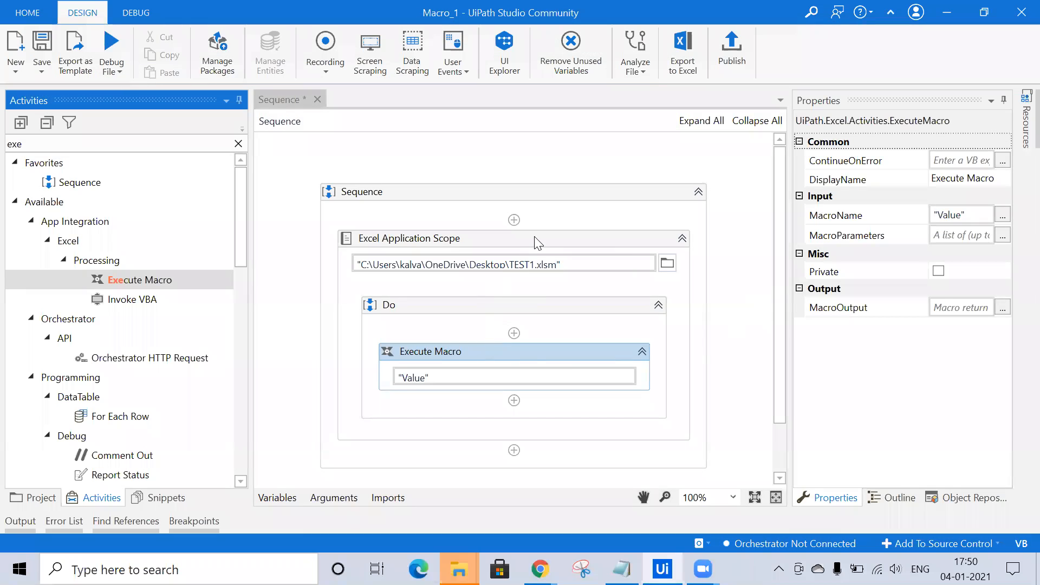
{"action": "left_click", "coordinate": [538, 243]}
{"action": "left_click", "coordinate": [501, 354]}
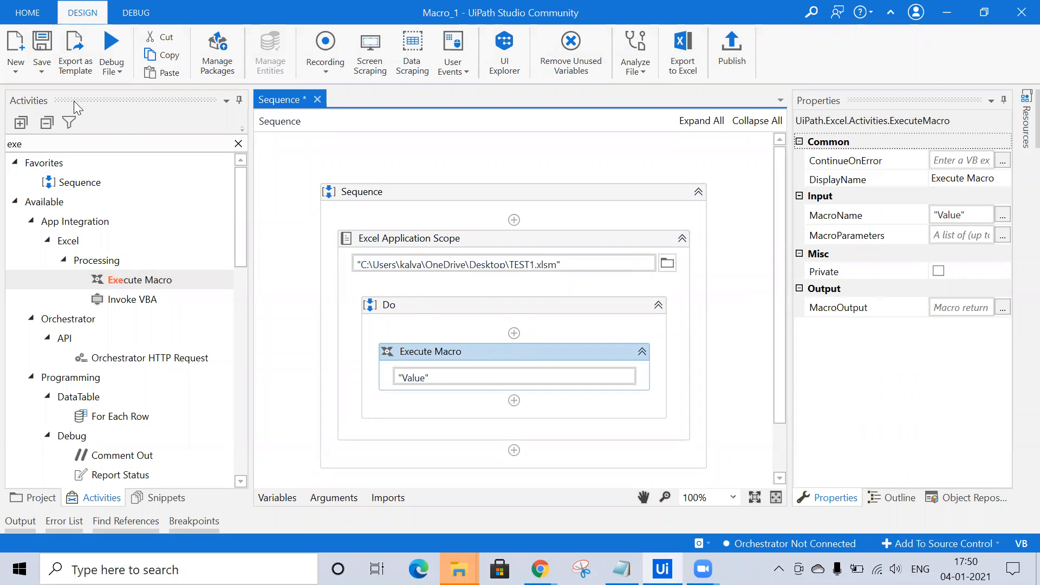
Step: Save the Sequence workflow, run the file, and show its execution output
{"action": "left_click", "coordinate": [41, 51]}
{"action": "left_click", "coordinate": [117, 78]}
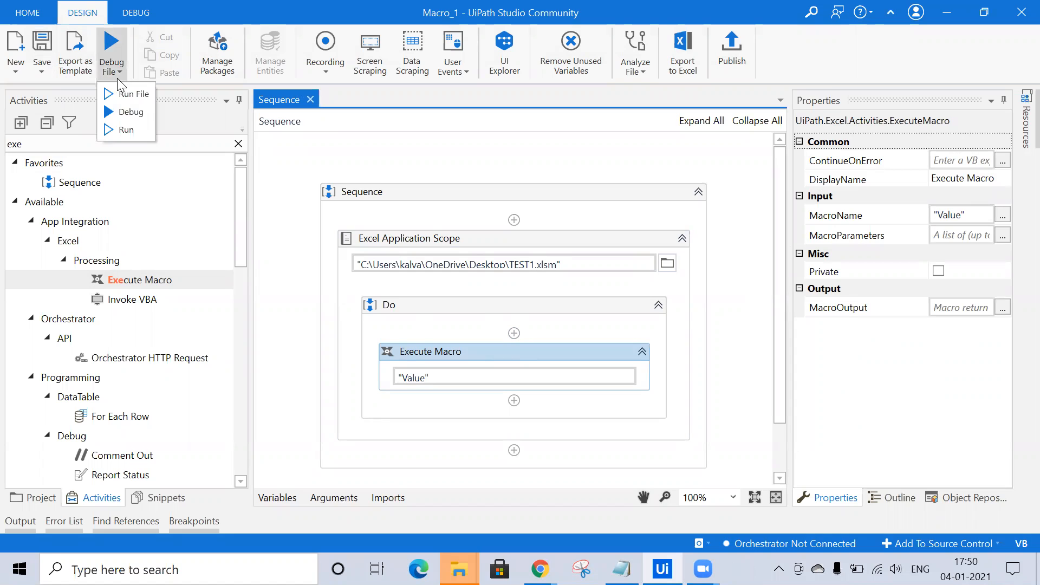
{"action": "left_click", "coordinate": [123, 95]}
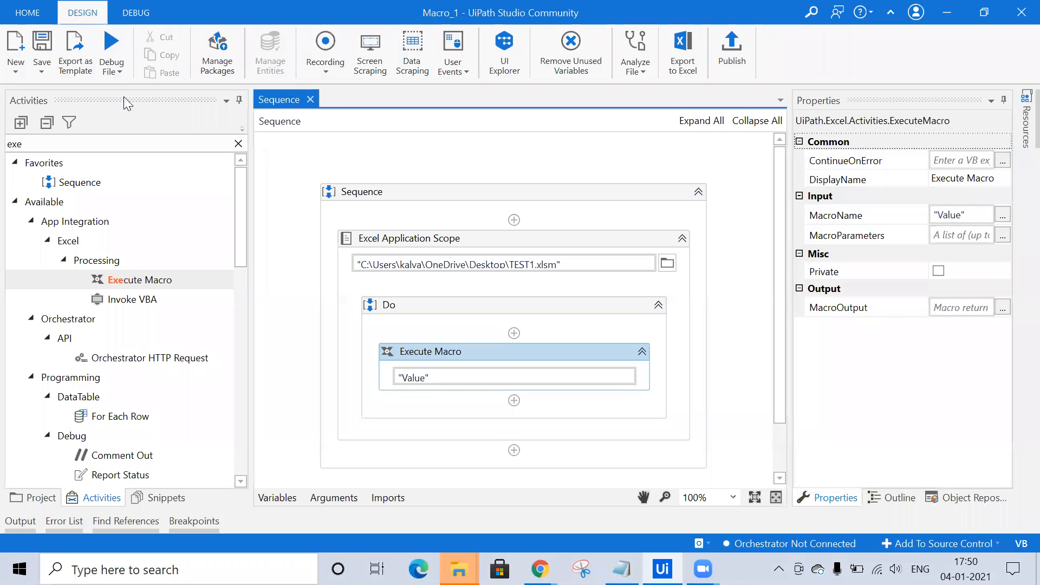
{"action": "left_click", "coordinate": [12, 523]}
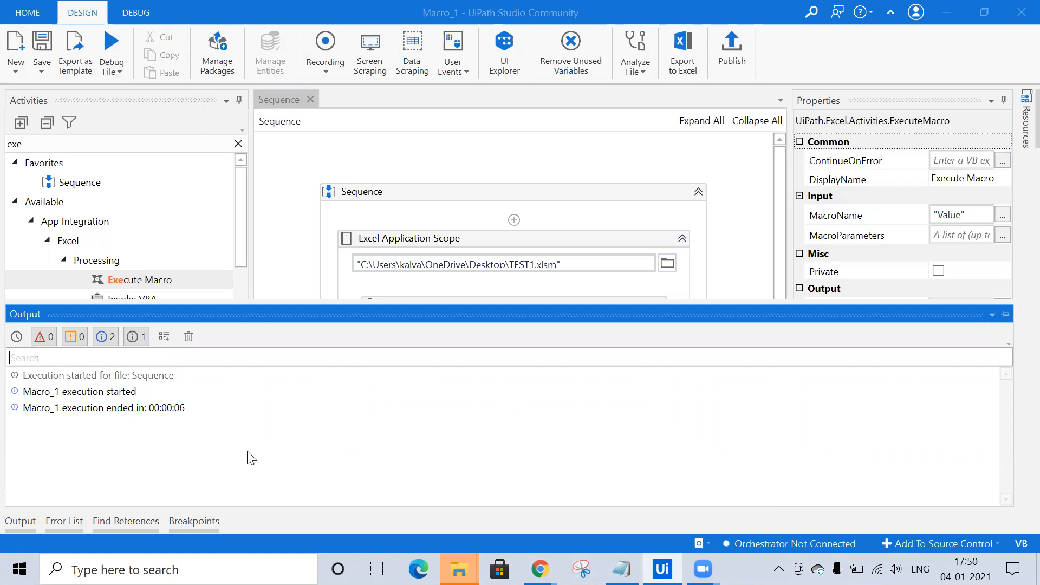
Step: Open TEST1 from the desktop to check the cells filled in the Value column, and switch back to UiPath Studio
{"action": "key", "text": "super+d"}
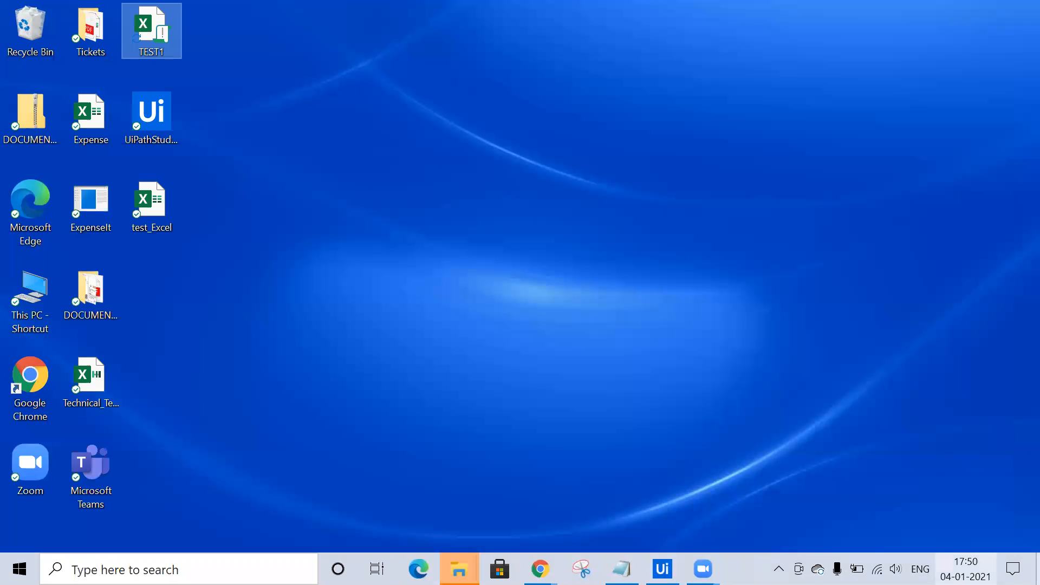
{"action": "double_click", "coordinate": [159, 28]}
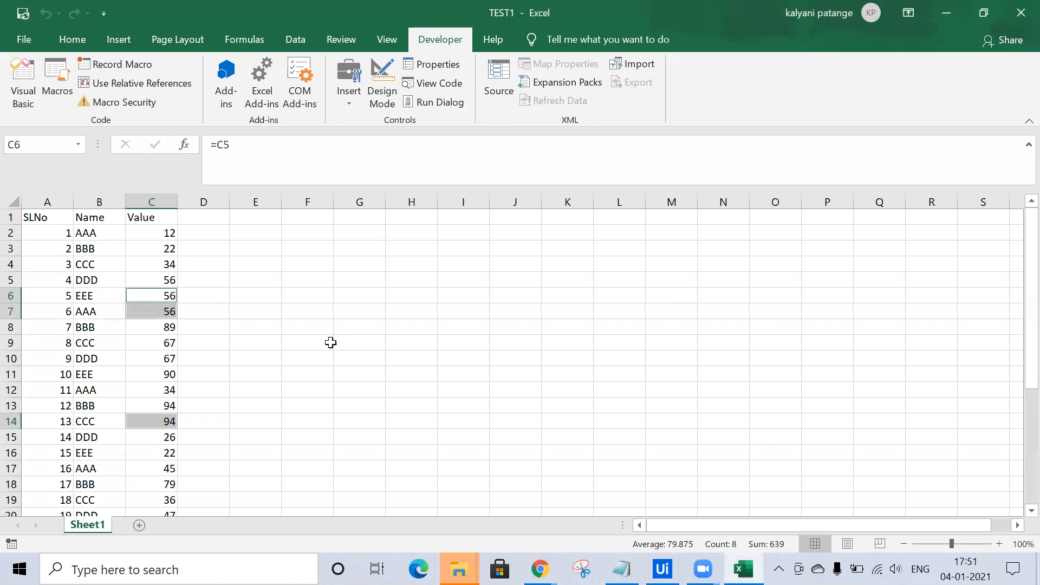
{"action": "scroll", "coordinate": [296, 392], "scroll_direction": "down", "scroll_amount": 6}
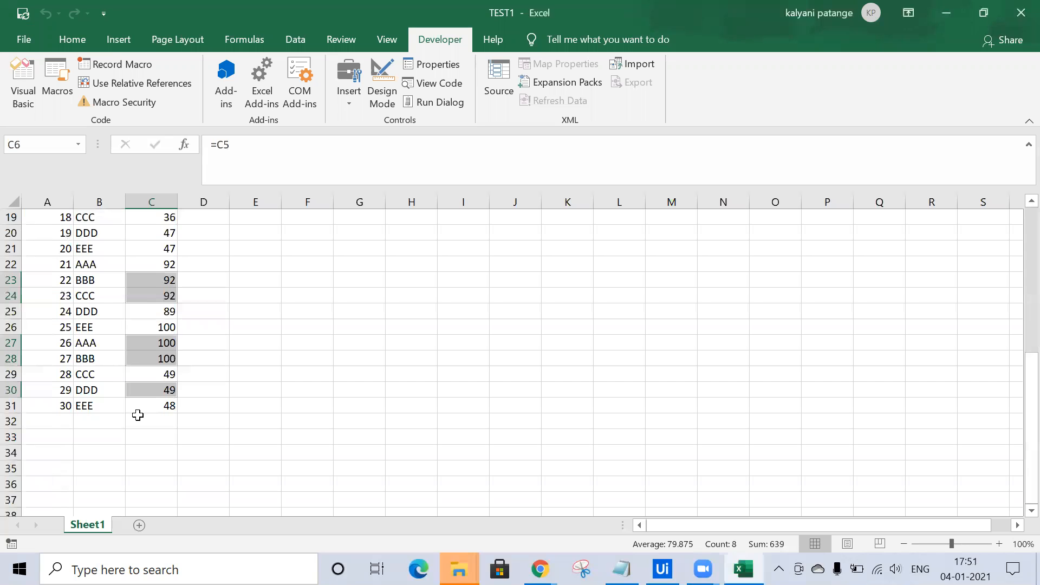
{"action": "scroll", "coordinate": [138, 416], "scroll_direction": "up", "scroll_amount": 6}
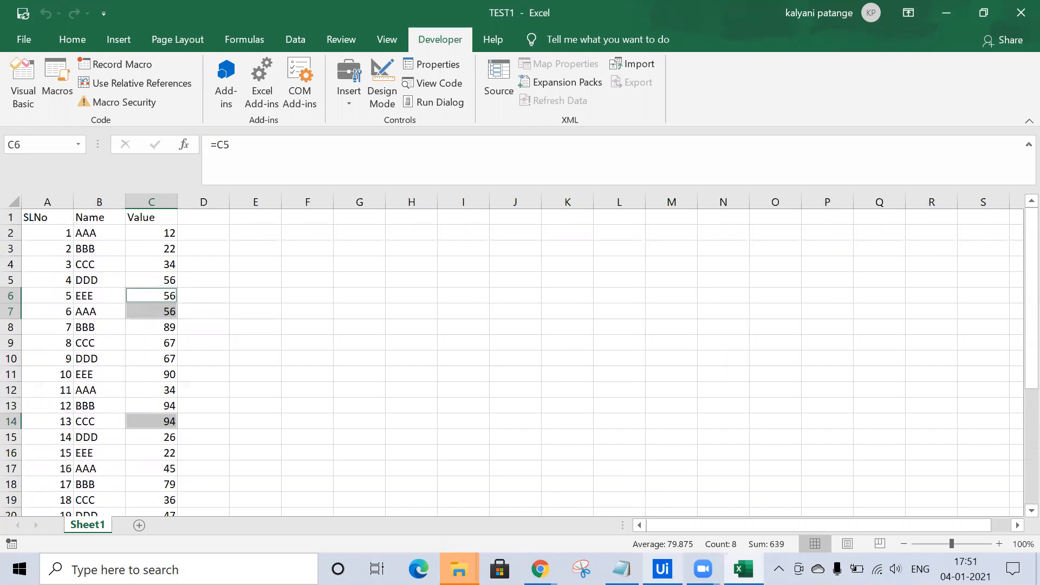
{"action": "left_click", "coordinate": [662, 569]}
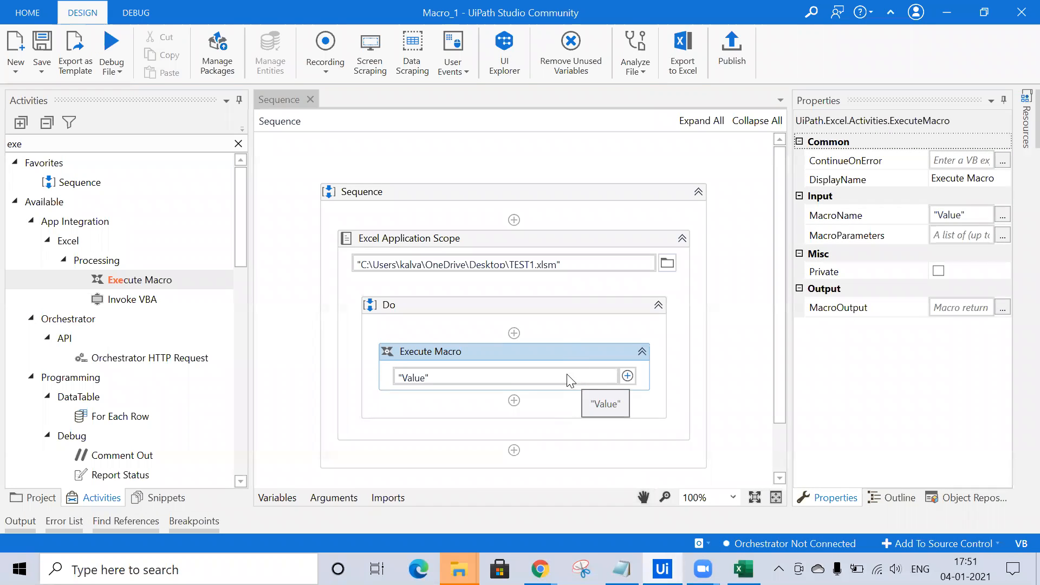